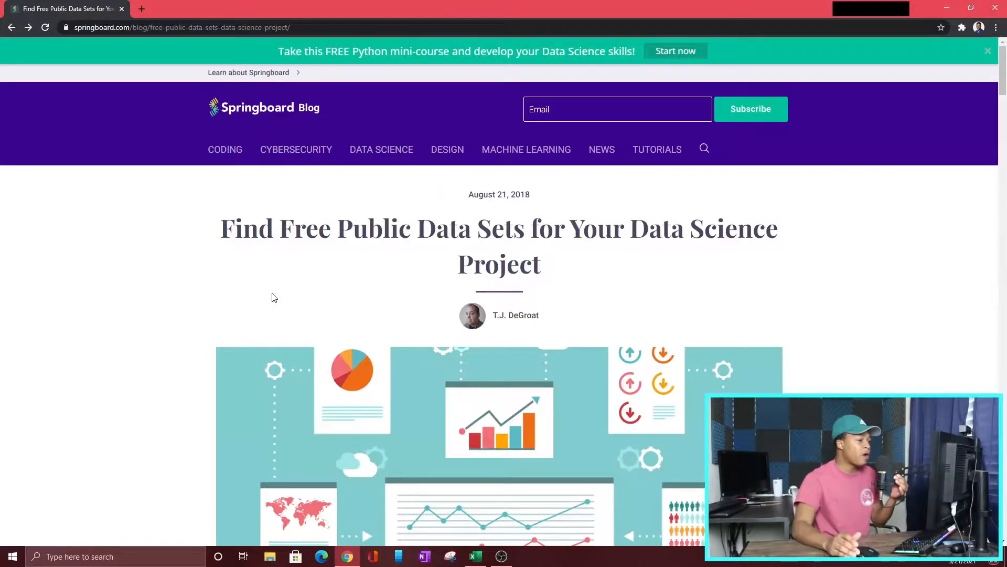
Switch from the data sets article to the table-1 workbook in Excel and examine the crime table's year, population and crime columns.
scroll(278, 299, "down", 15)
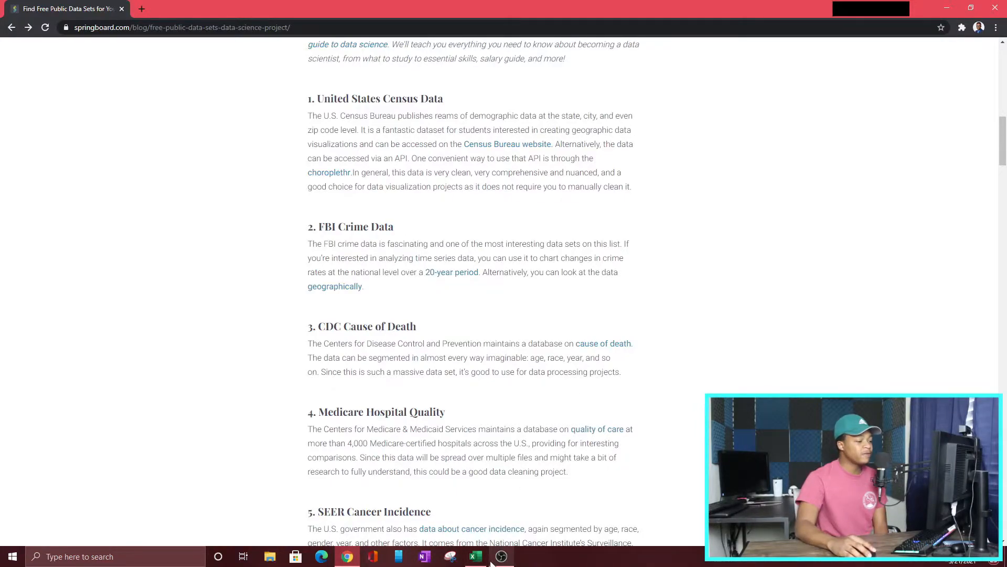
left_click(476, 556)
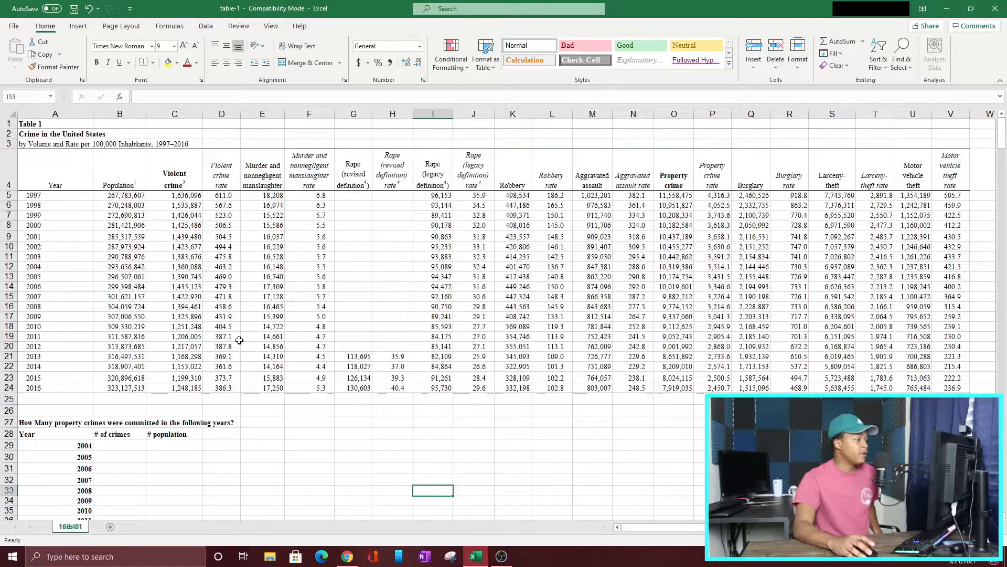
left_click_drag(52, 196, 52, 236)
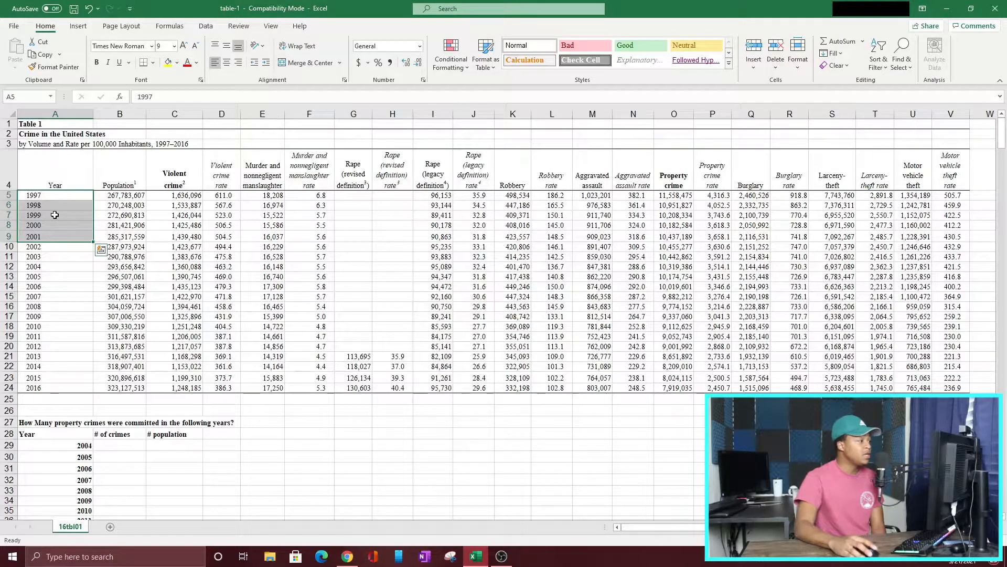
left_click_drag(67, 178, 79, 349)
left_click_drag(116, 171, 139, 377)
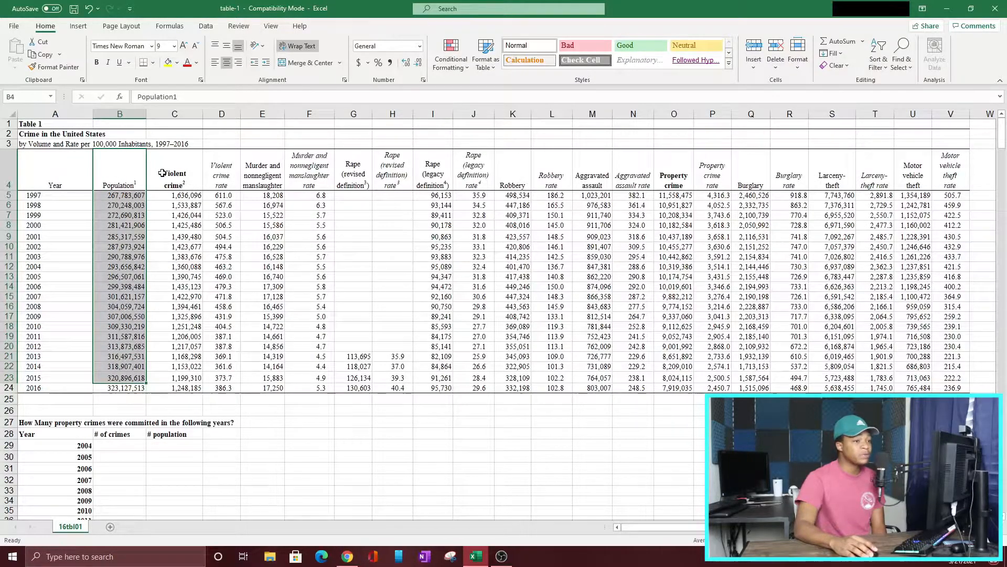
left_click_drag(163, 173, 951, 157)
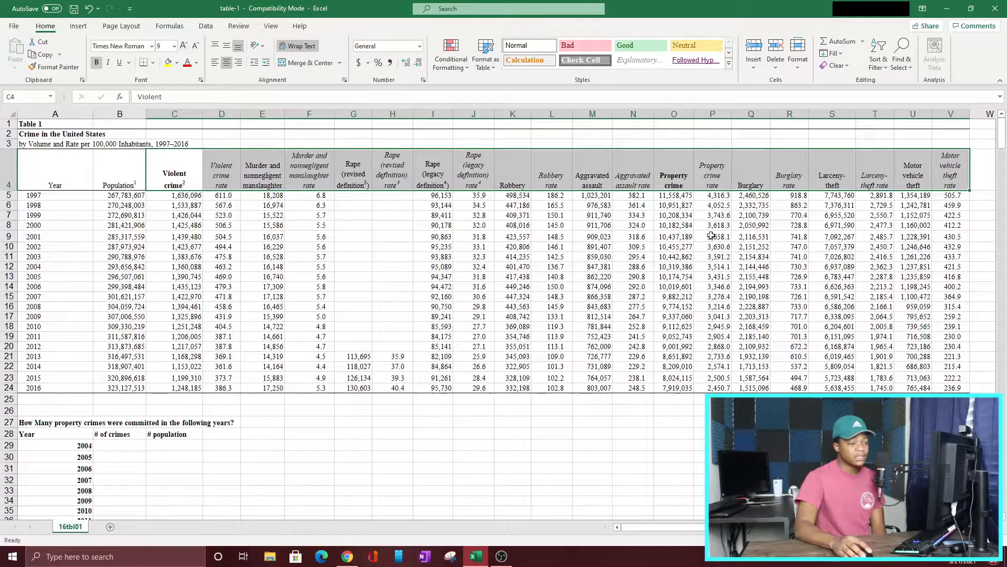
left_click(434, 197)
left_click_drag(434, 197, 799, 331)
left_click(513, 237)
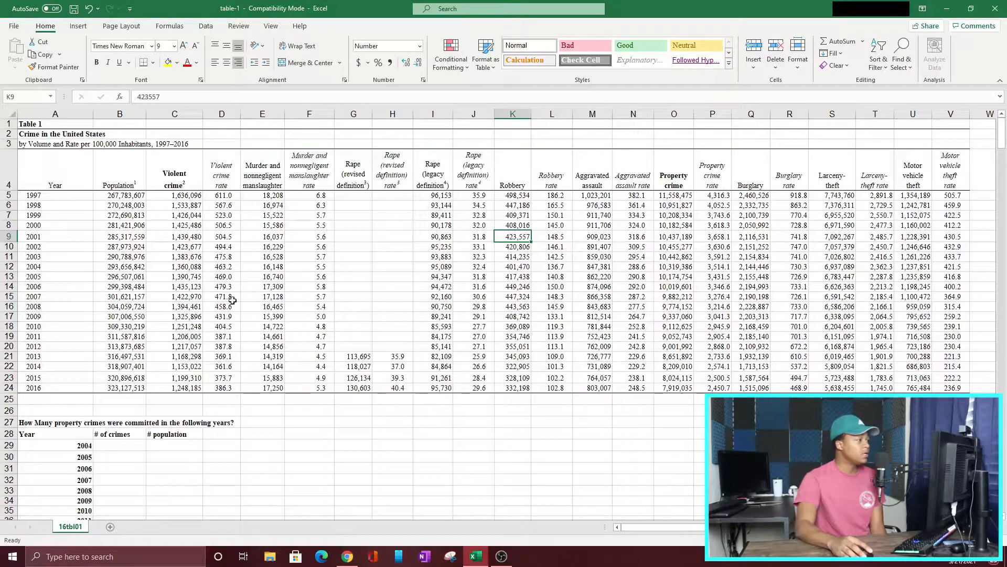
Trace the 2004 row across to its property crime figure and examine the Year and Property crime columns.
left_click(42, 195)
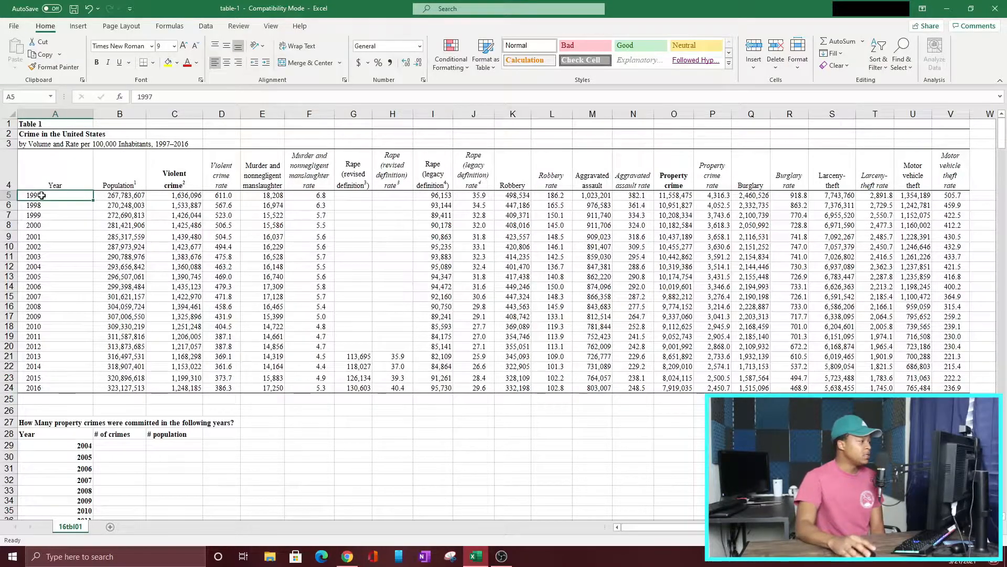
left_click_drag(42, 195, 53, 265)
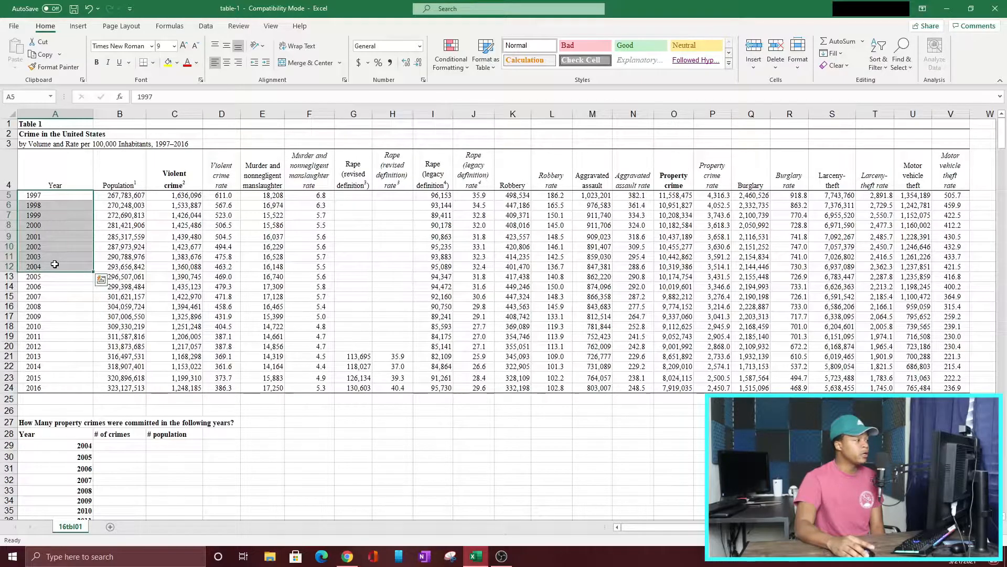
left_click(40, 266)
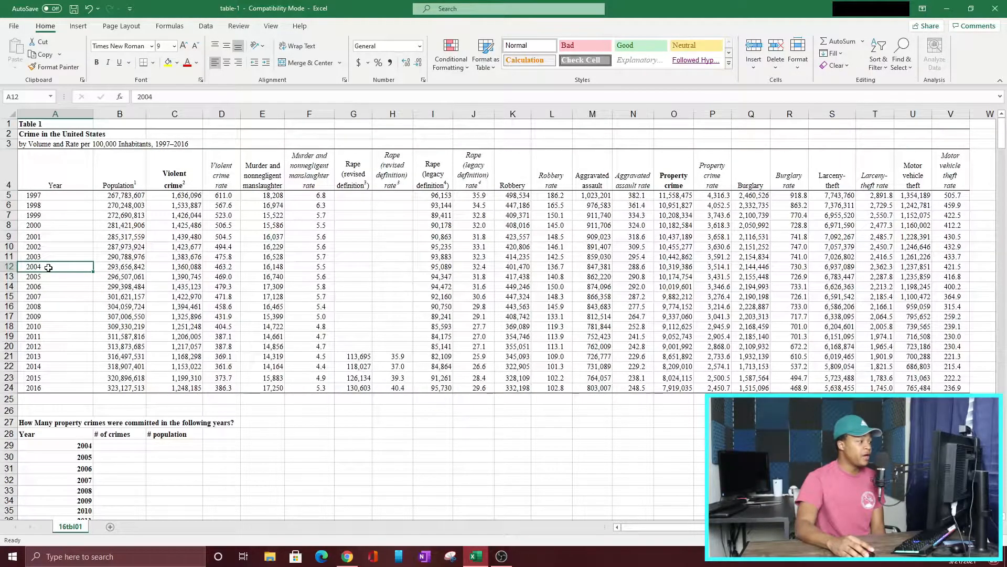
left_click_drag(60, 268, 678, 266)
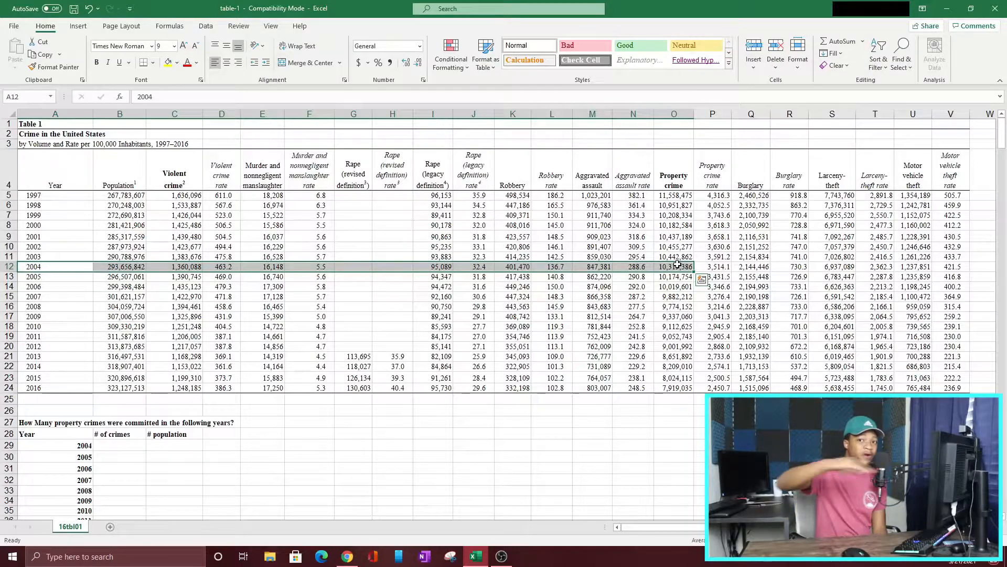
left_click(46, 195)
left_click_drag(46, 195, 51, 341)
left_click(51, 109)
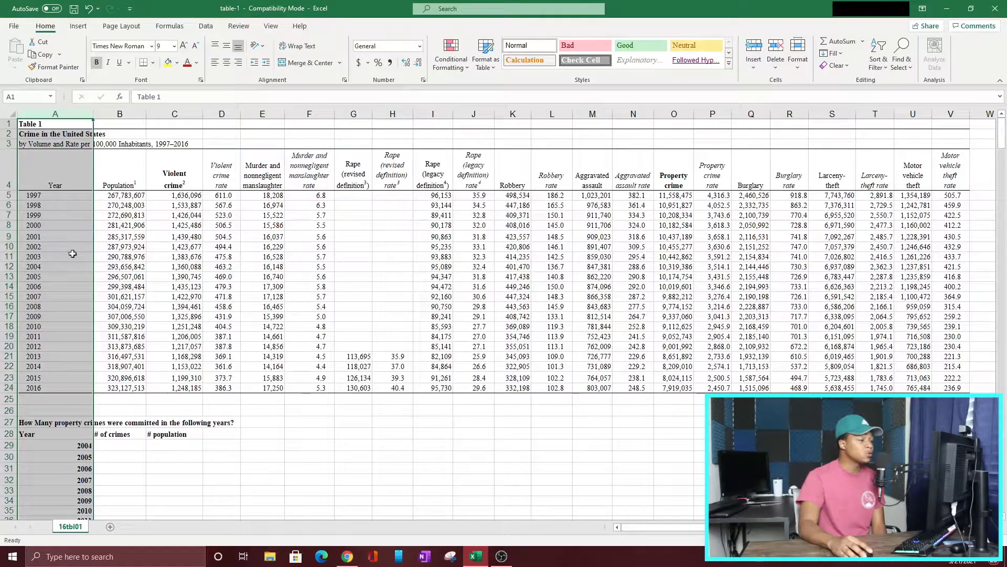
left_click(680, 277)
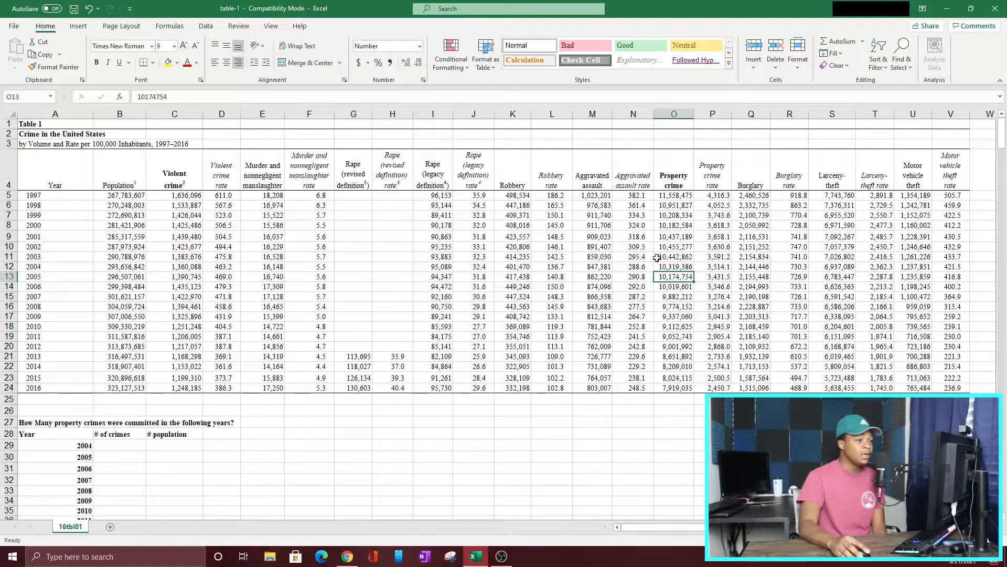
left_click(680, 113)
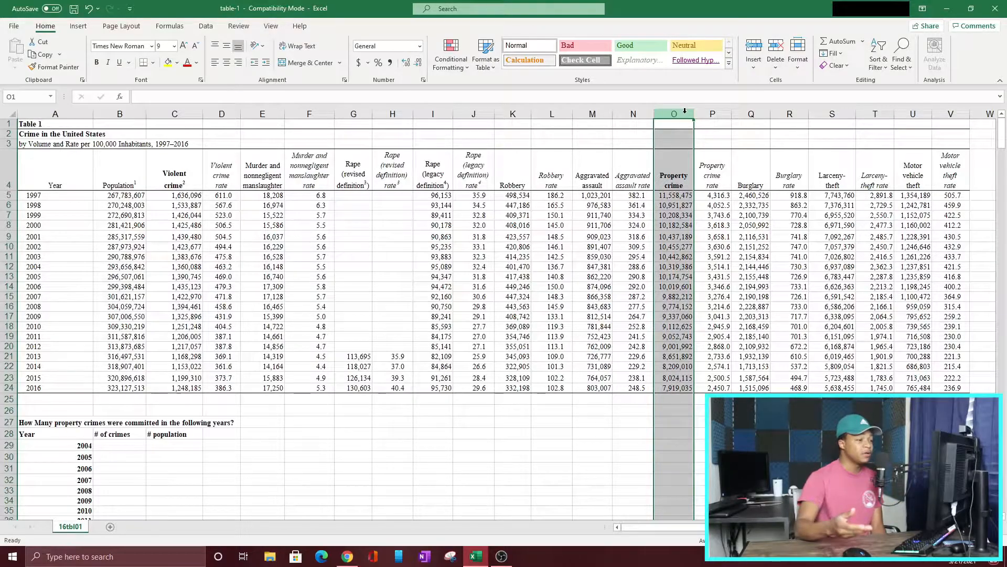
Examine the property crime question table below the data, checking its years and the # of crimes column.
scroll(332, 417, "down", 2)
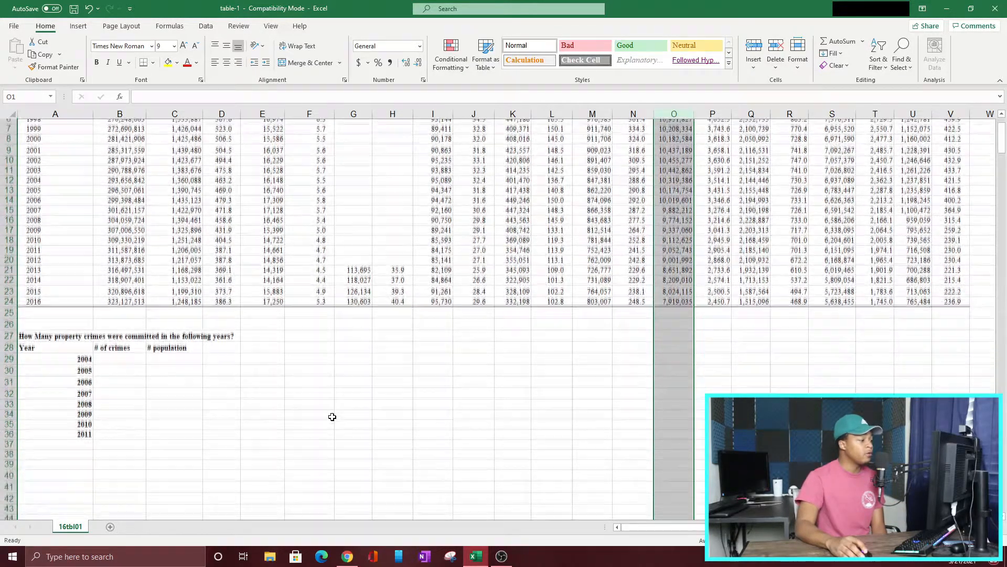
scroll(332, 417, "down", 2)
left_click(333, 417)
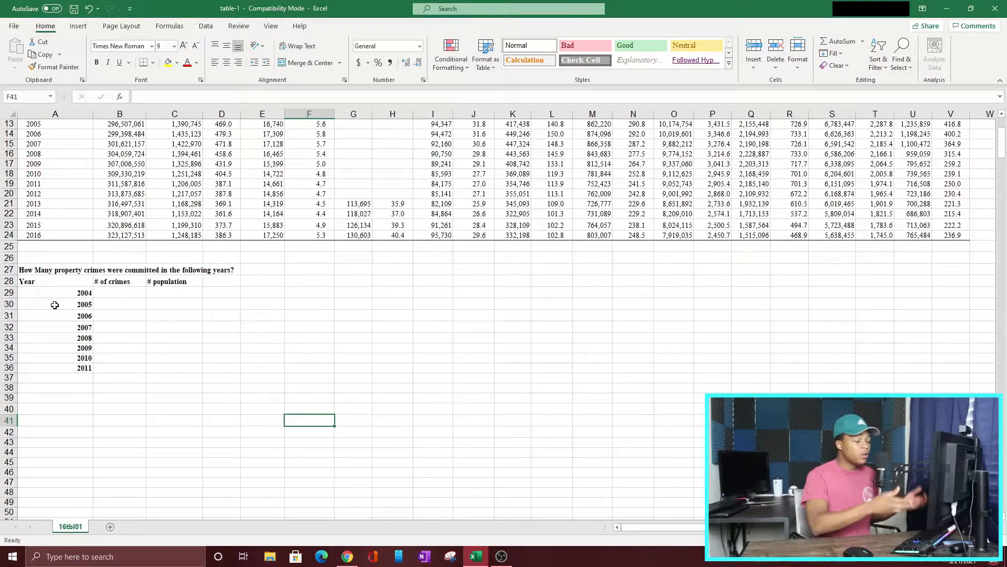
left_click(72, 284)
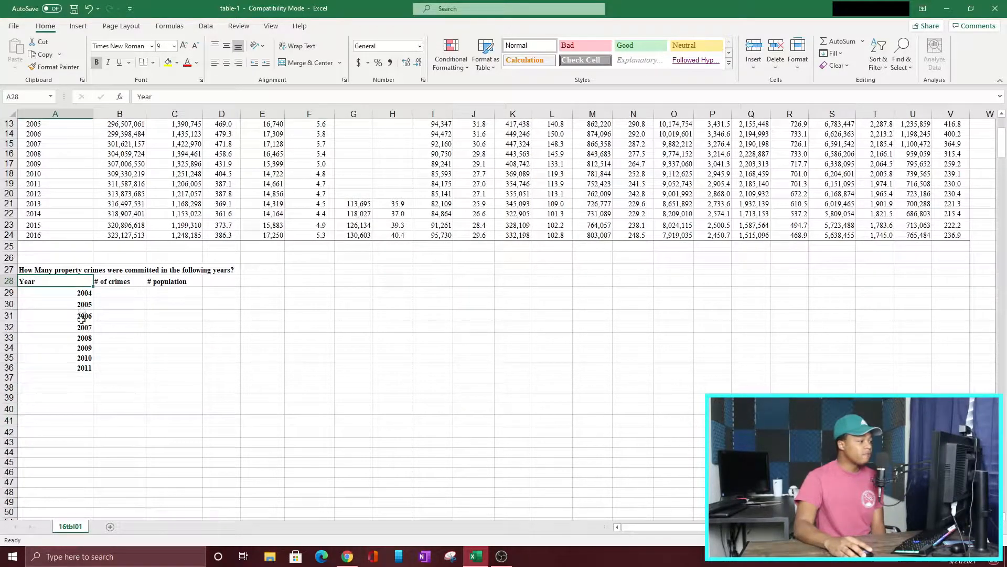
left_click(76, 367)
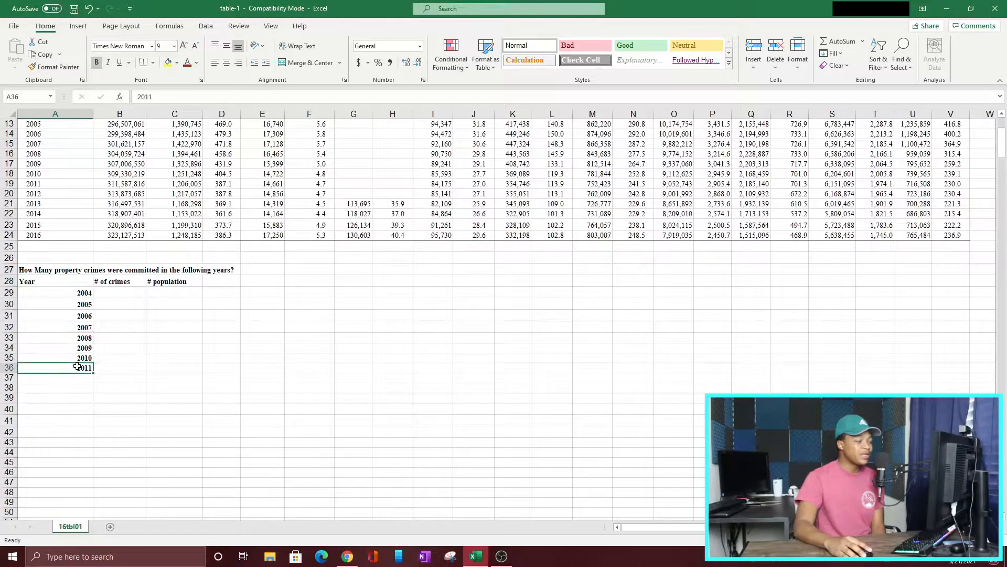
left_click(126, 282)
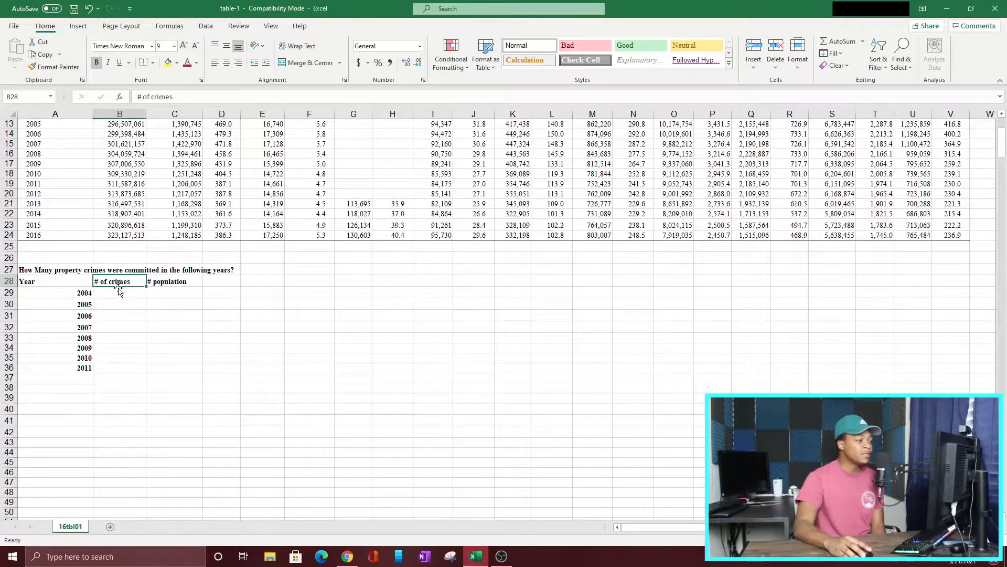
Begin a VLOOKUP formula in the # of crimes cell for 2004, using A29 as the lookup value.
left_click(135, 292)
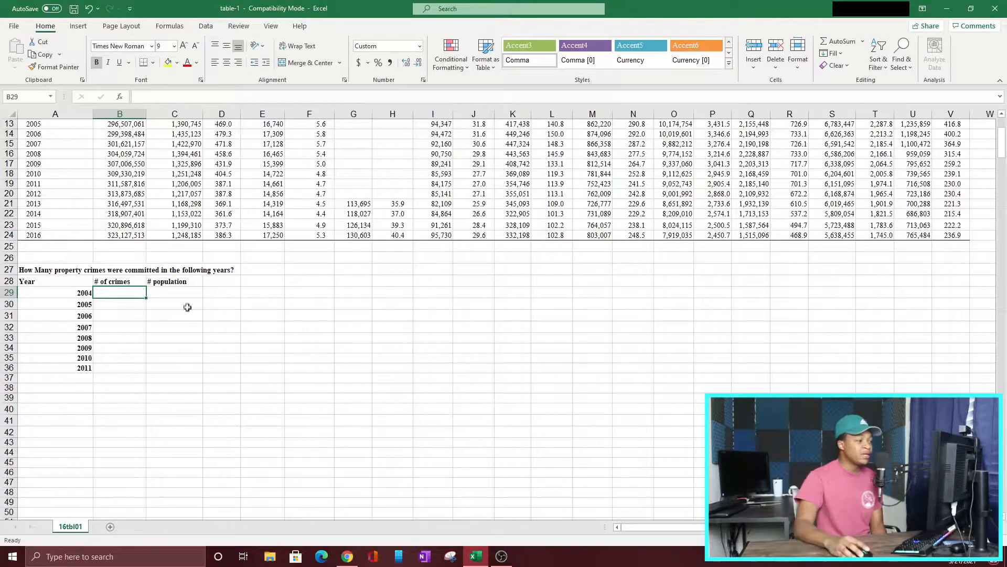
scroll(147, 317, "up", 2)
type("=")
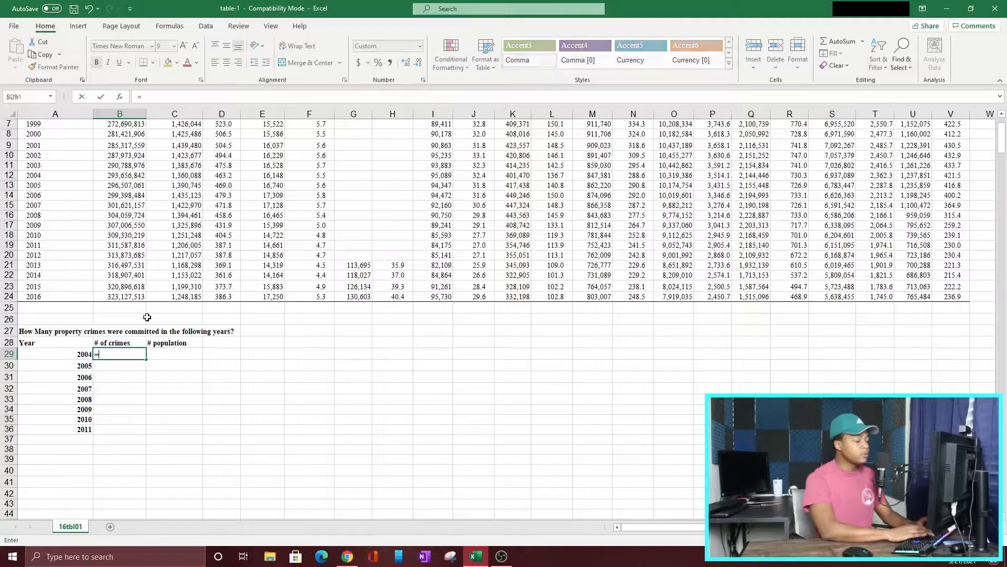
type("vl")
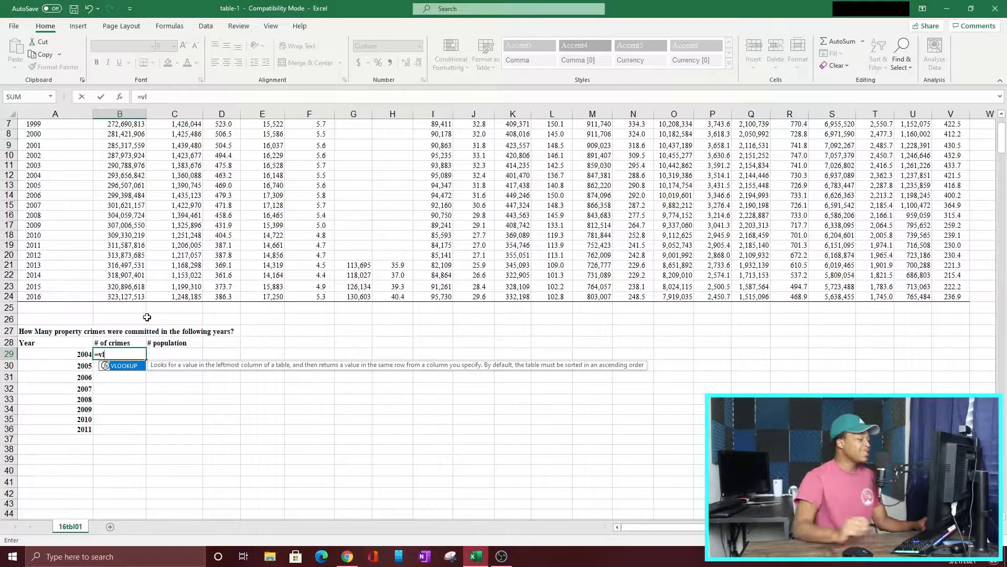
key("Tab")
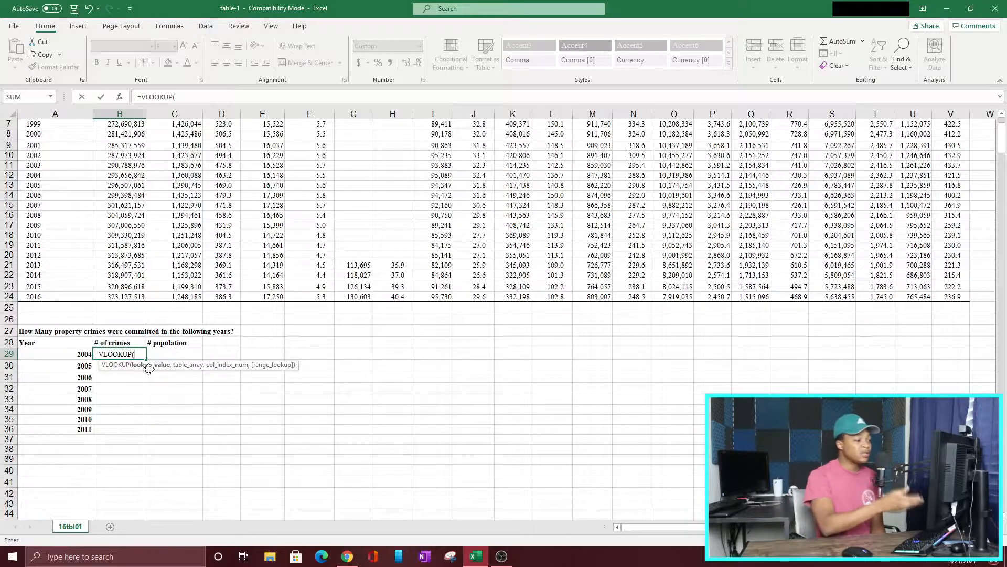
left_click(67, 357)
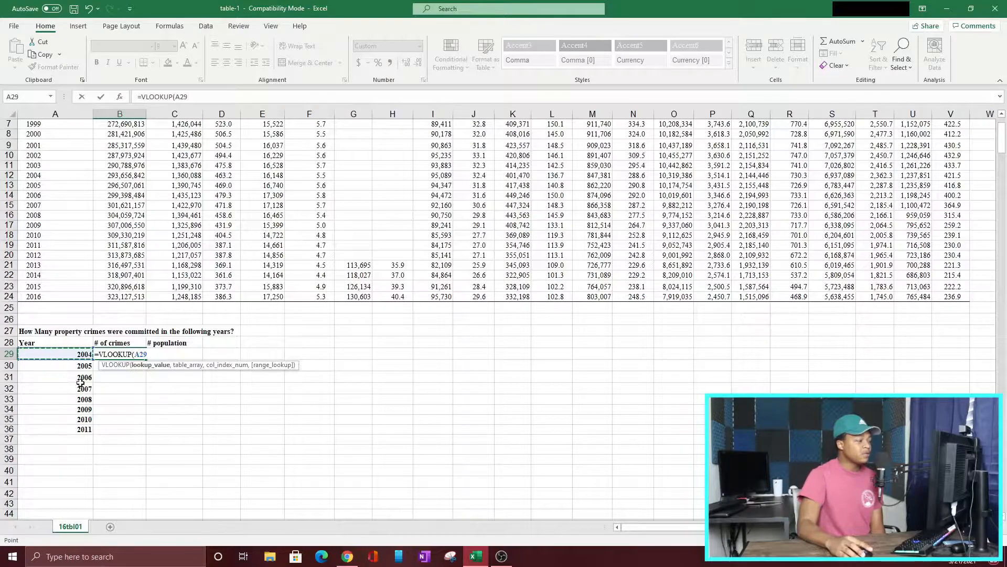
type(",")
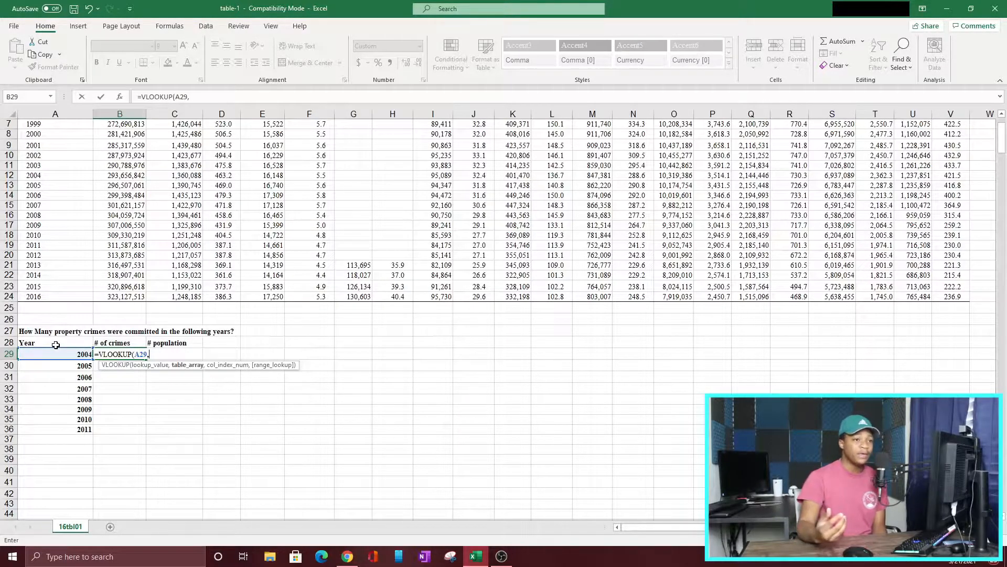
Set the formula's table array to the whole crime table as the absolute range $A$4:$V$24.
scroll(735, 231, "up", 2)
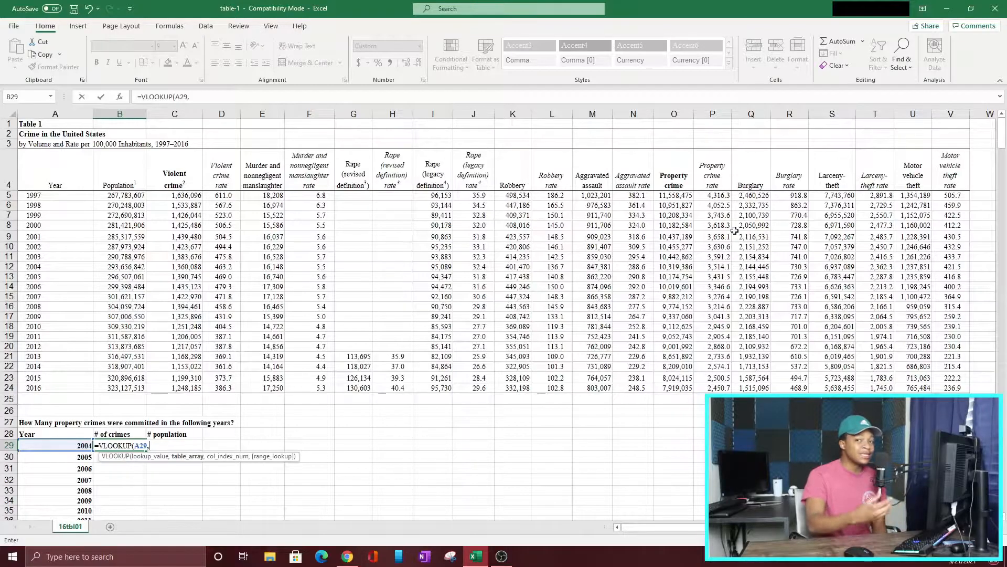
left_click_drag(72, 166, 949, 388)
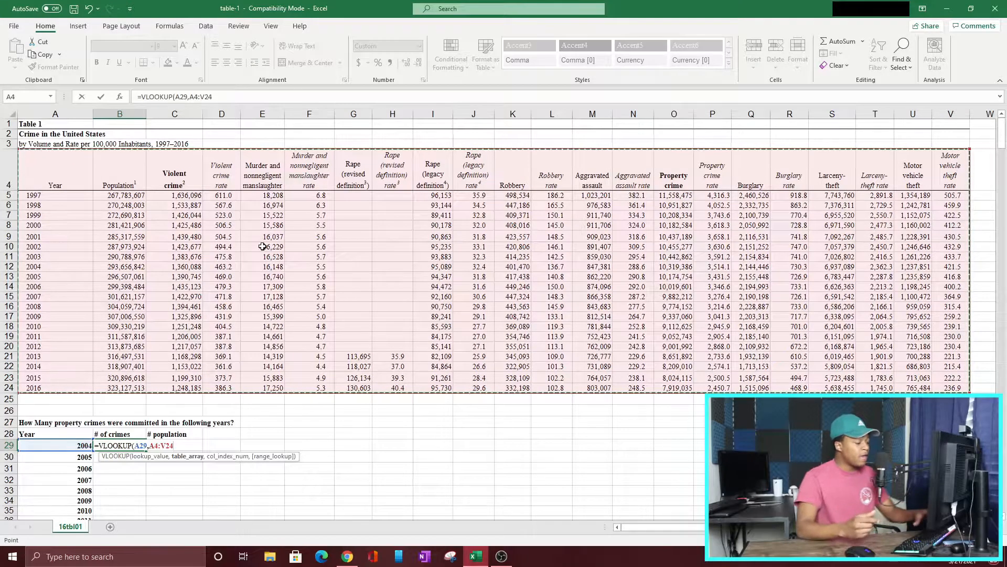
key("F4")
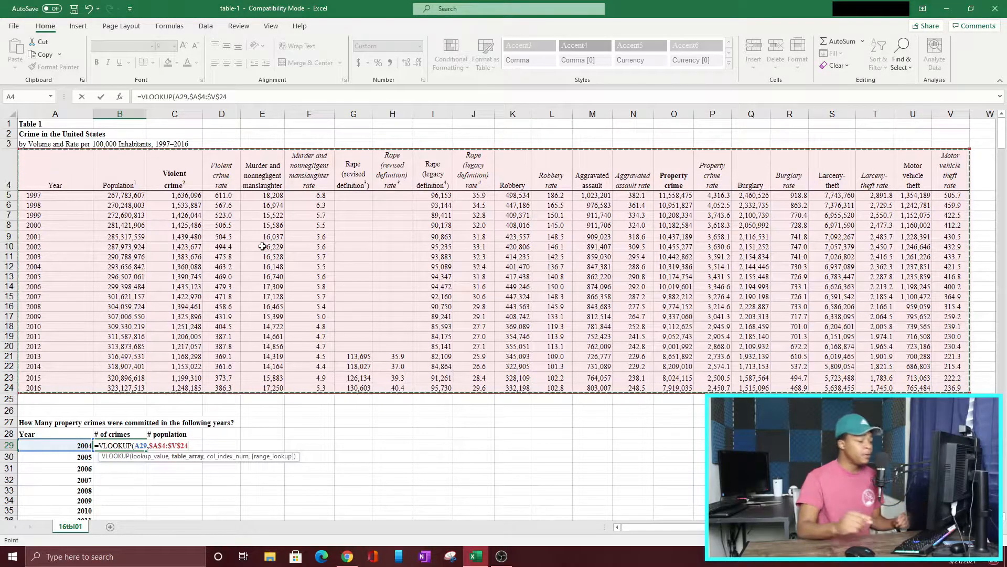
type(",")
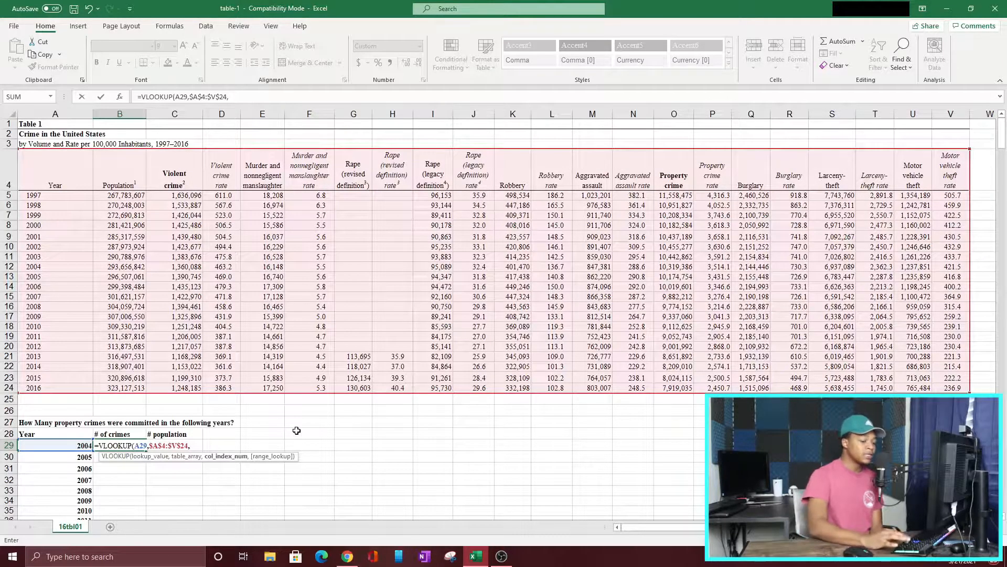
Complete the VLOOKUP with column index 15 and 0 for an exact match, and check the formula in B29.
type(",")
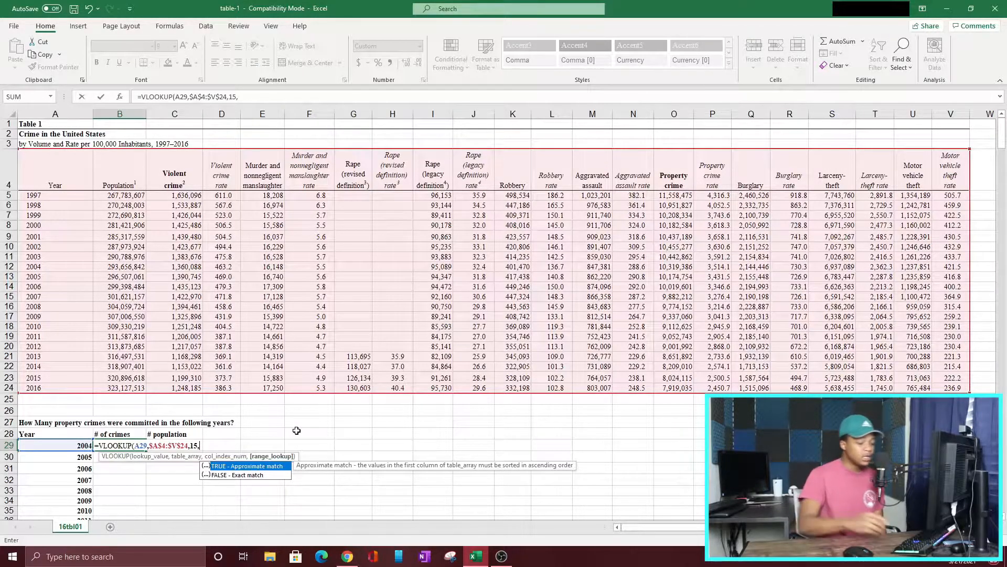
key("Down")
key("Tab")
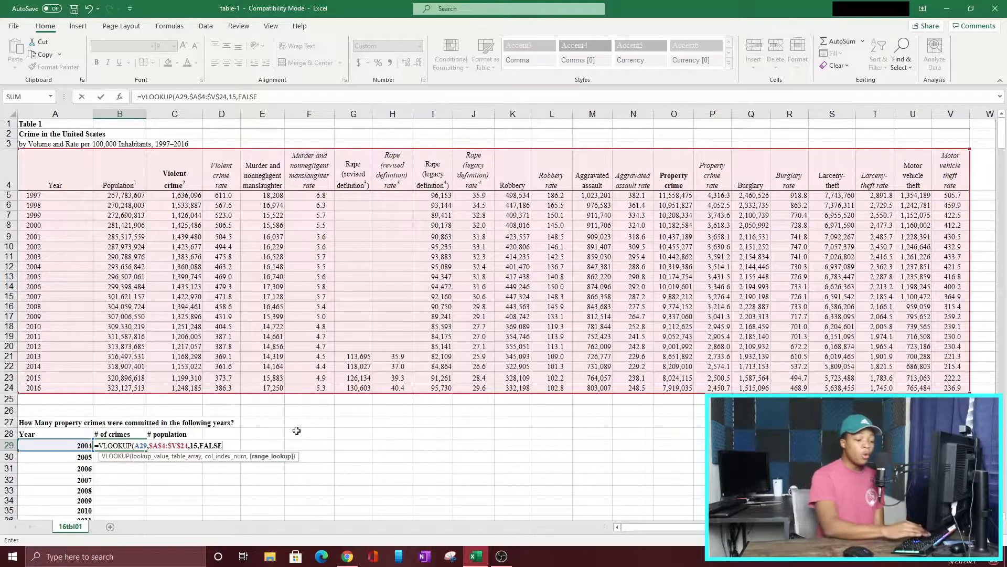
key("BackSpace")
key("BackSpace")
key("BackSpace")
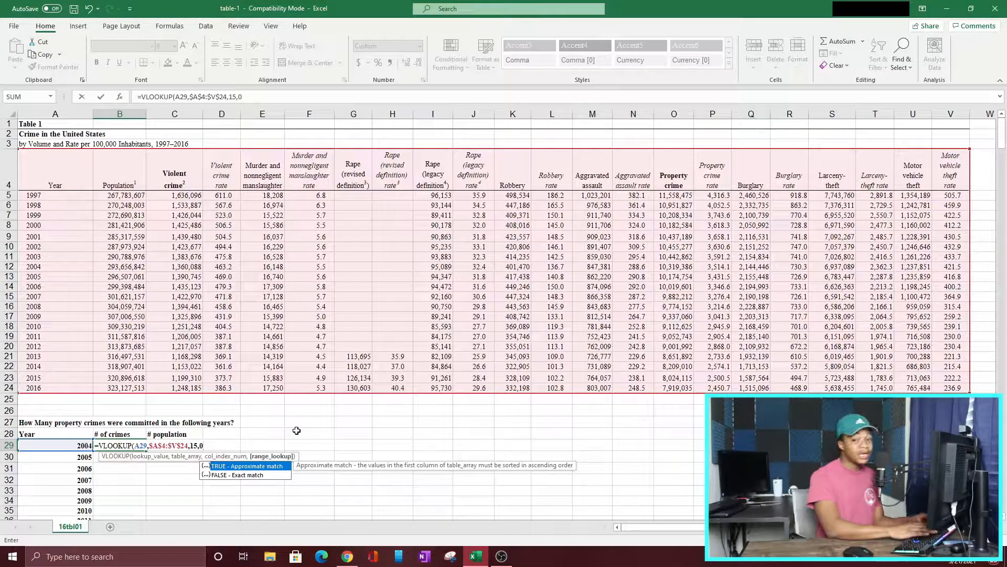
type(")")
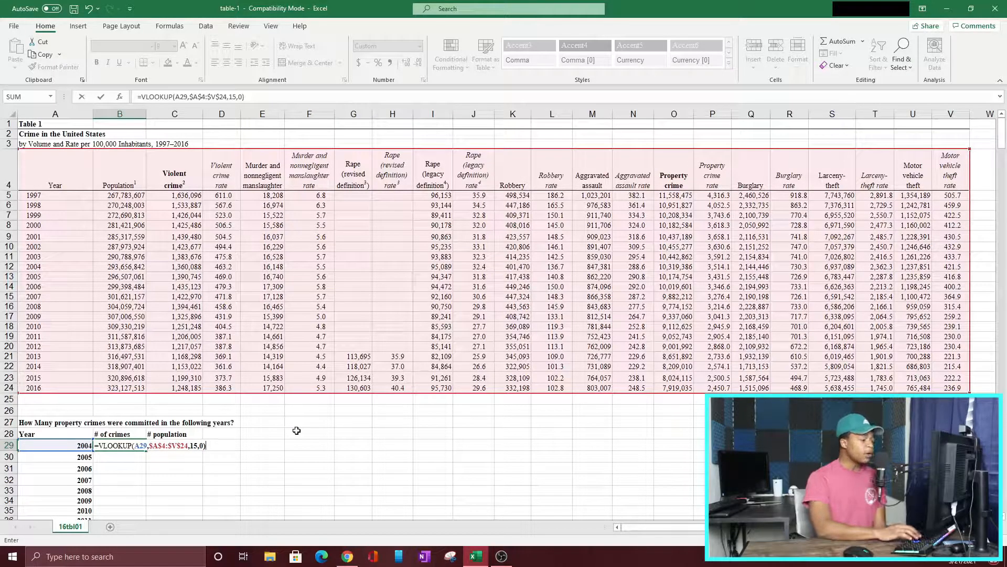
key("Return")
left_click(116, 445)
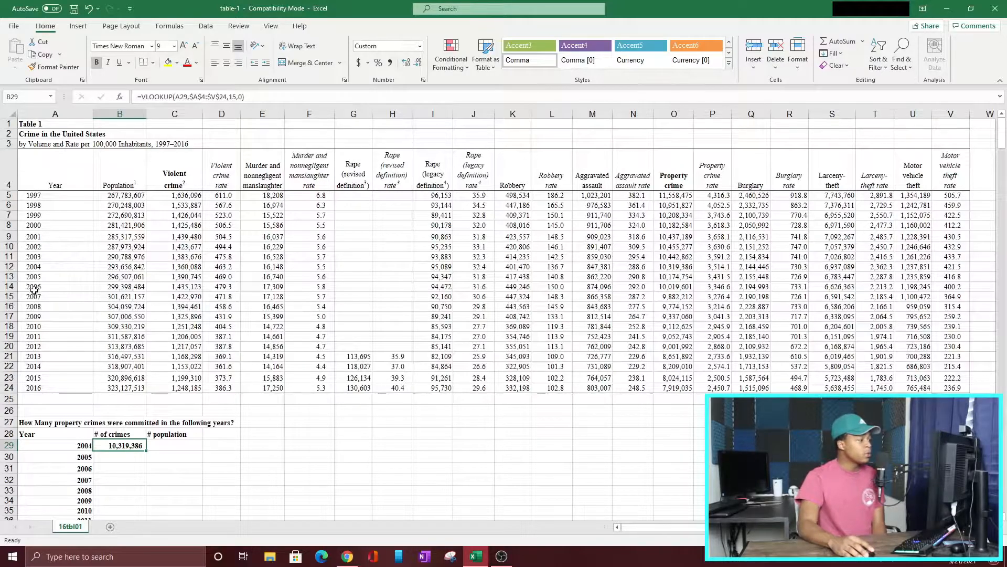
Trace the 2004 row to its Property crime value and fill that cell with yellow.
left_click(42, 267)
left_click_drag(48, 266, 672, 273)
left_click(669, 266)
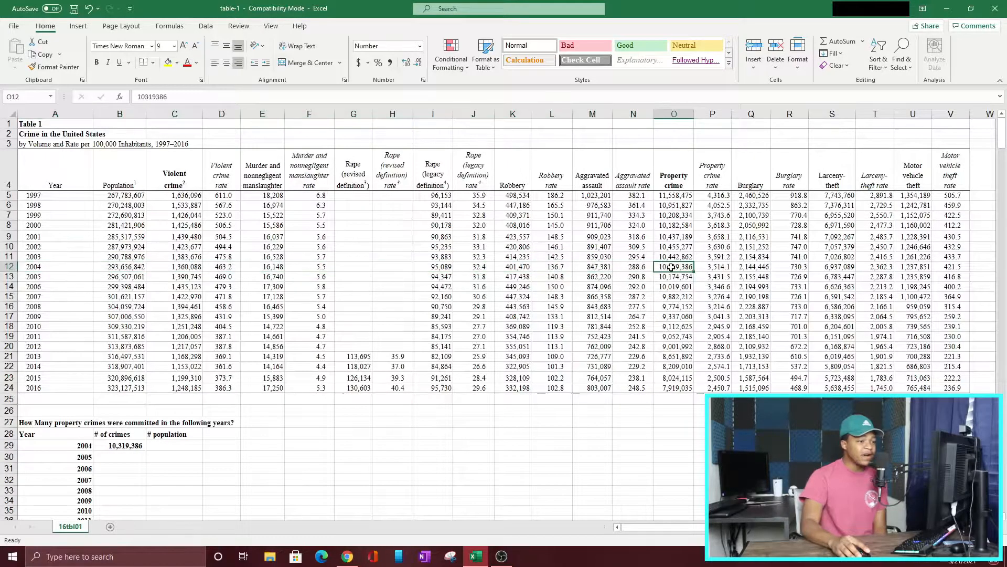
left_click(168, 67)
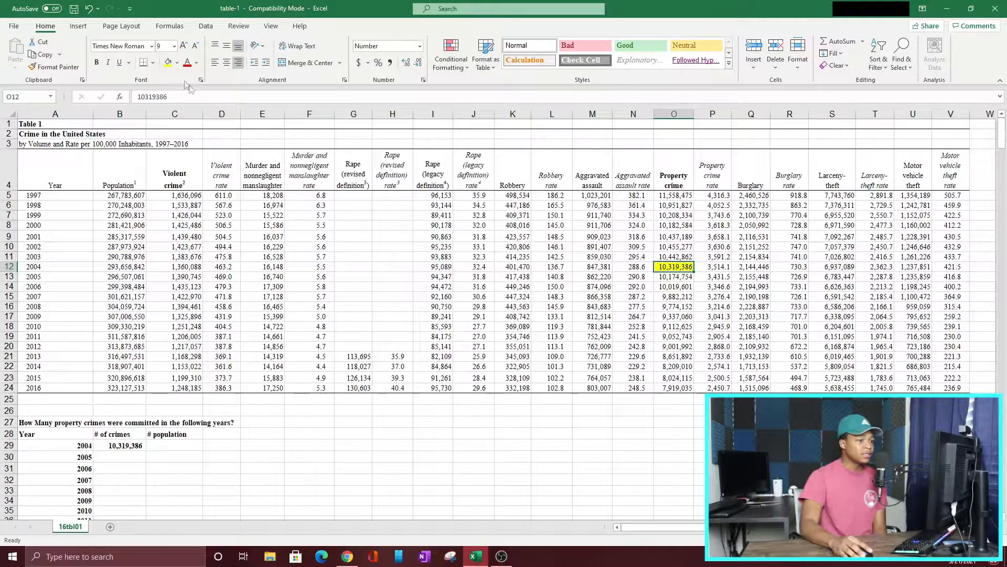
Check the 2004 property crime result against the table and copy its formula down the # of crimes column through 2011.
left_click(136, 450)
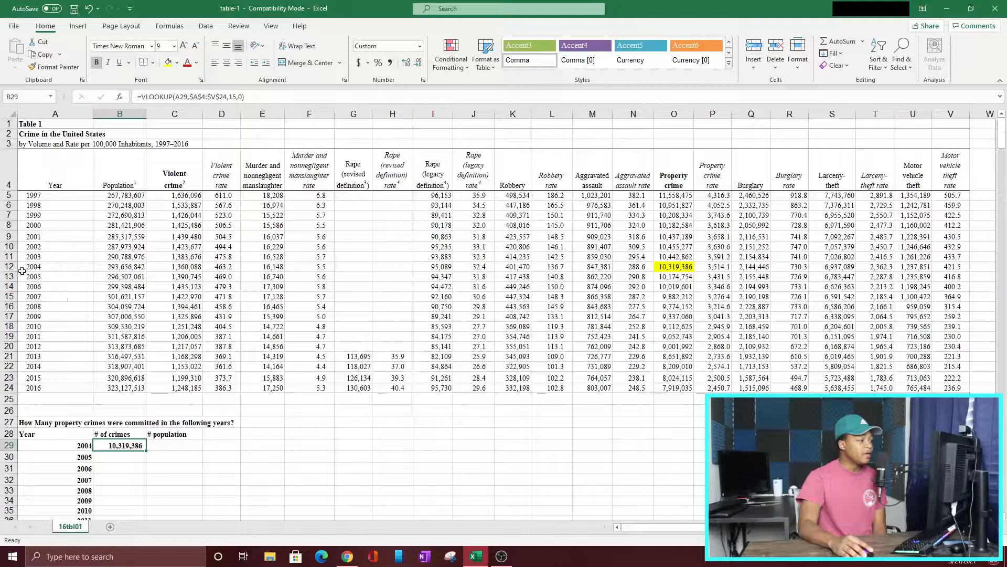
left_click(44, 267)
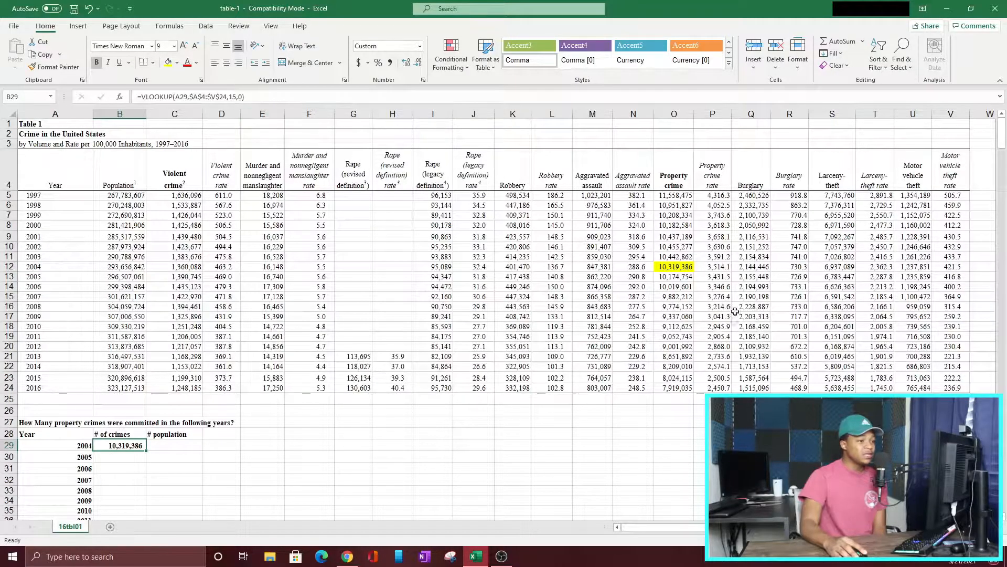
left_click(685, 267)
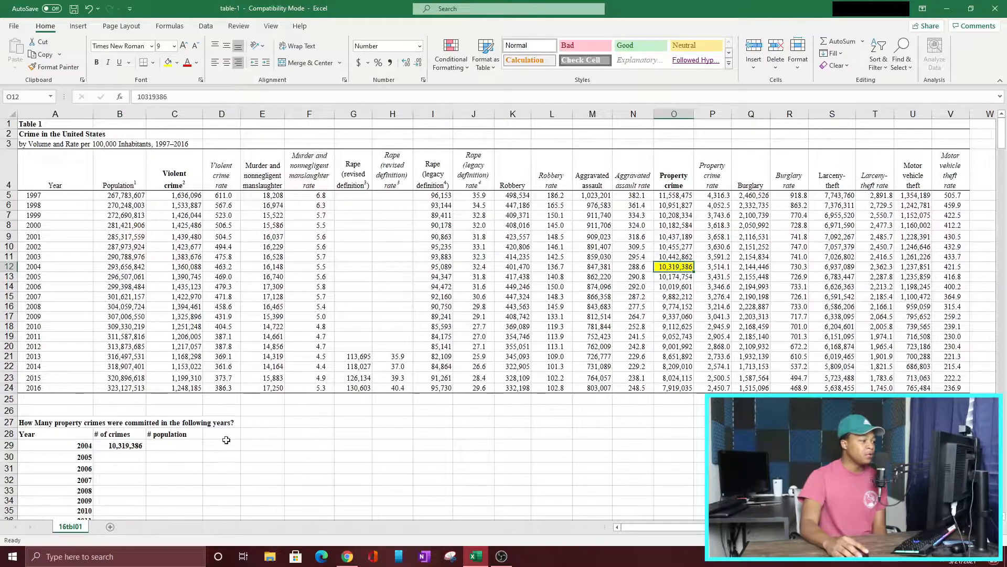
left_click(128, 445)
scroll(227, 411, "down", 2)
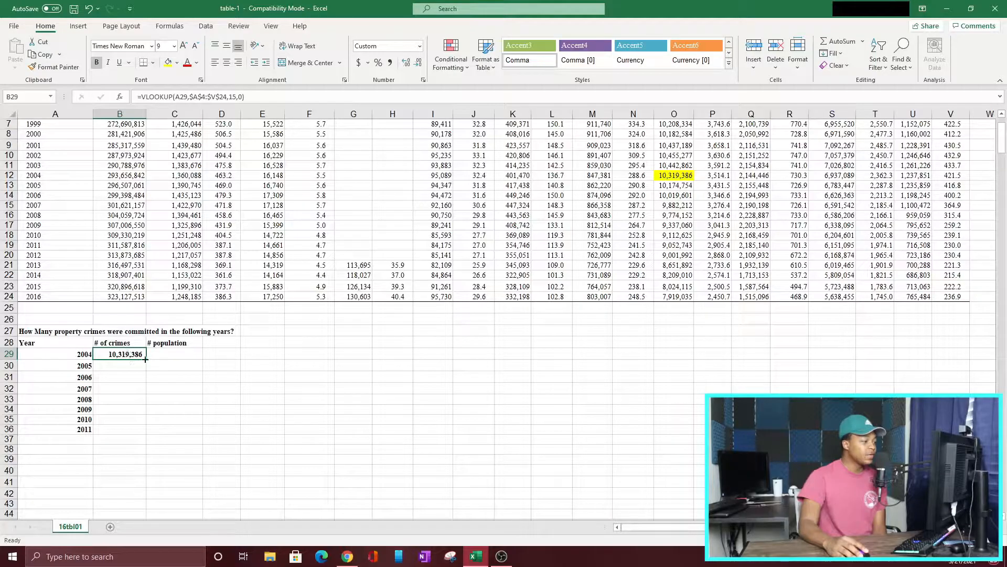
left_click_drag(146, 358, 147, 434)
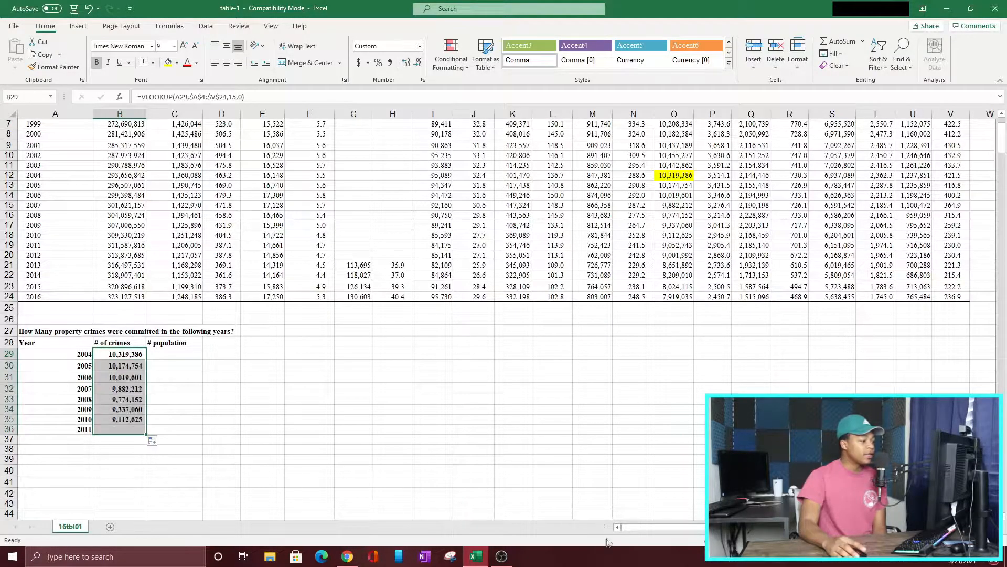
left_click(170, 439)
scroll(179, 433, "up", 2)
scroll(199, 399, "down", 2)
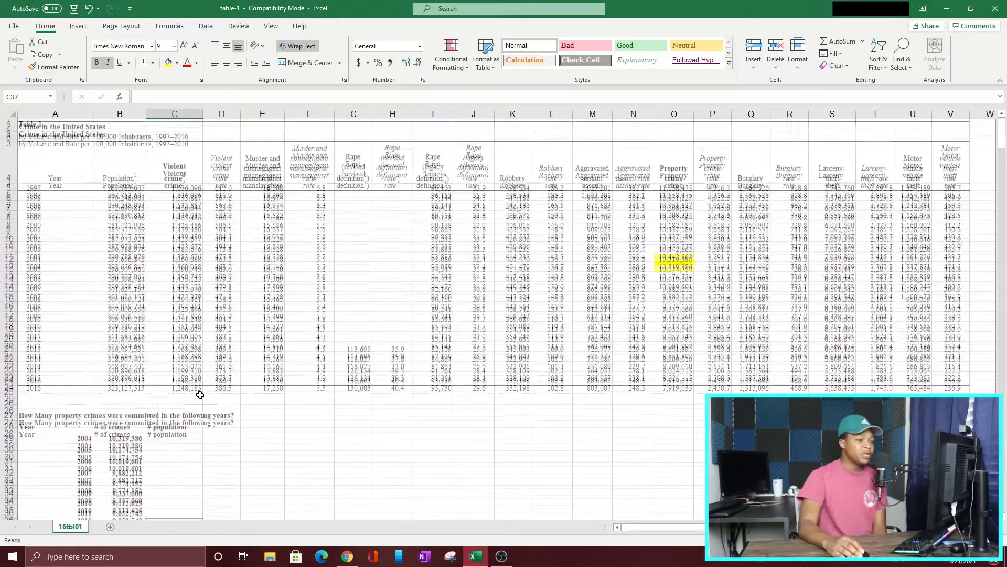
scroll(107, 398, "down", 1)
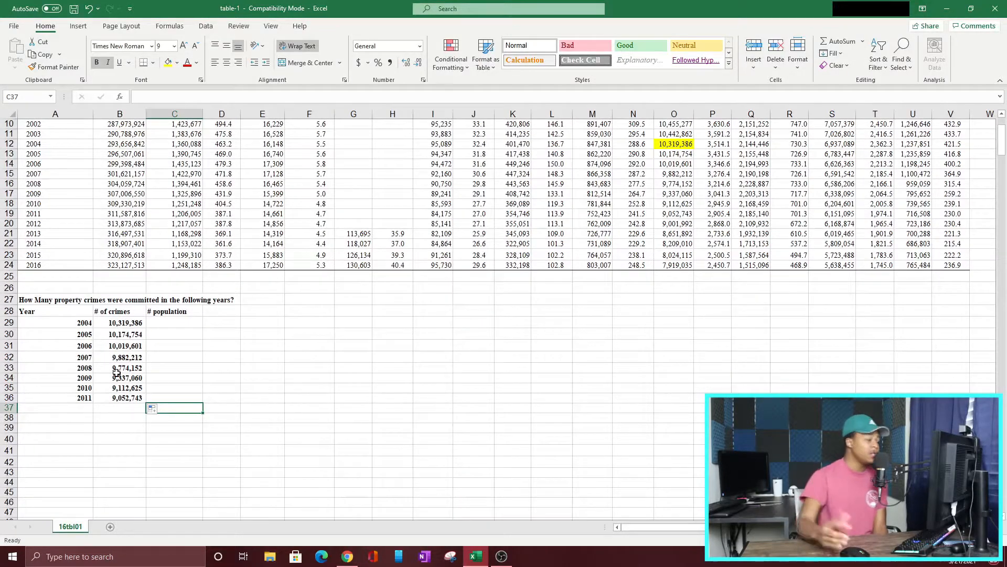
Trace the 2011 row to its Property crime value in the crime table and fill that cell with yellow.
left_click(83, 406)
left_click(113, 398)
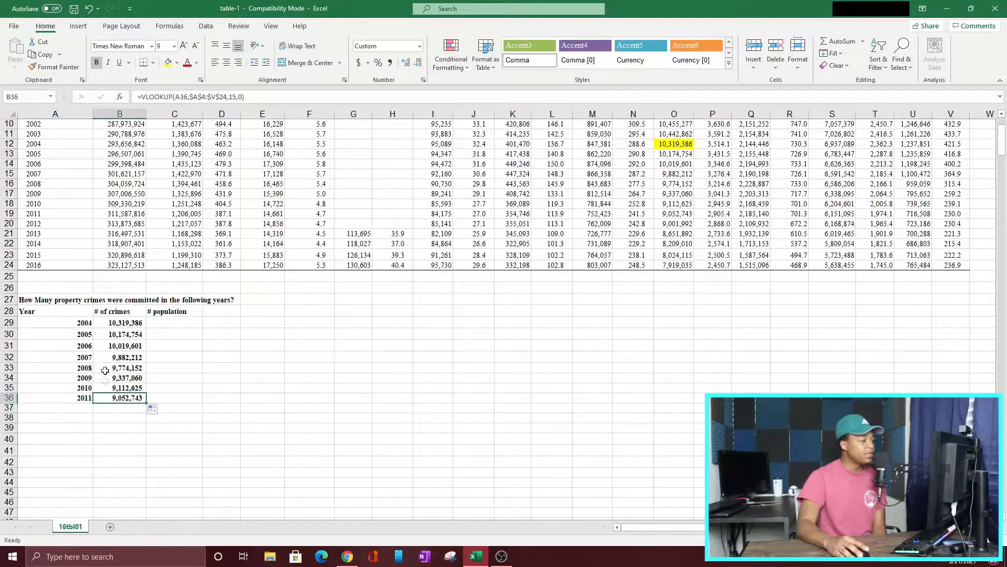
left_click_drag(38, 215, 682, 210)
left_click(674, 214)
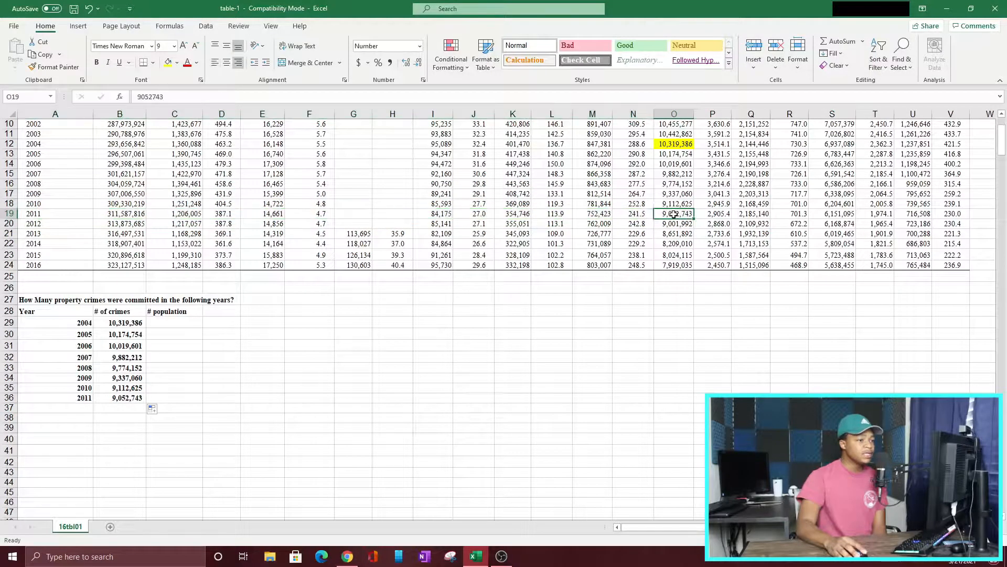
left_click(168, 63)
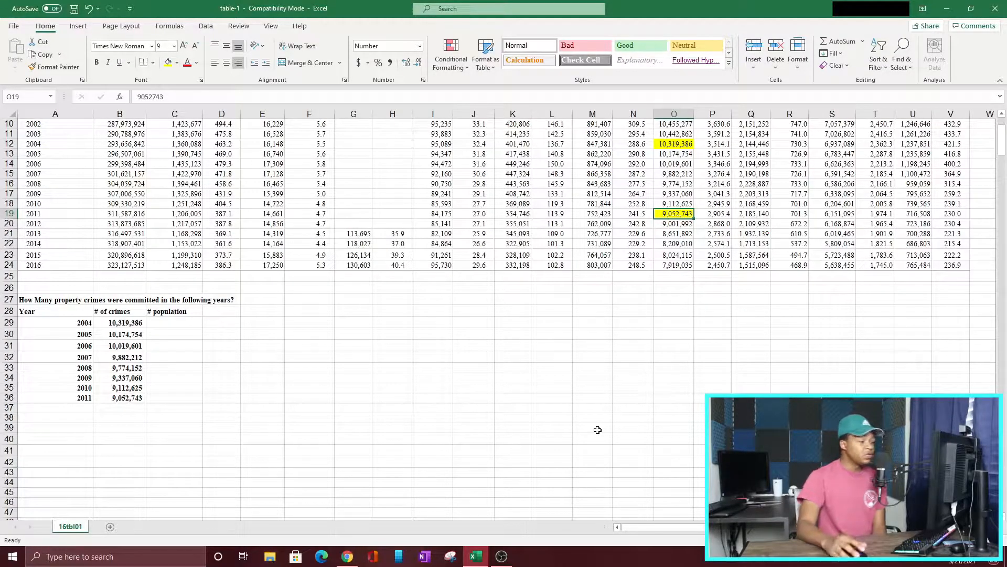
Begin a VLOOKUP formula in the # population cell for 2004, using A29 as the lookup value.
scroll(264, 418, "up", 1)
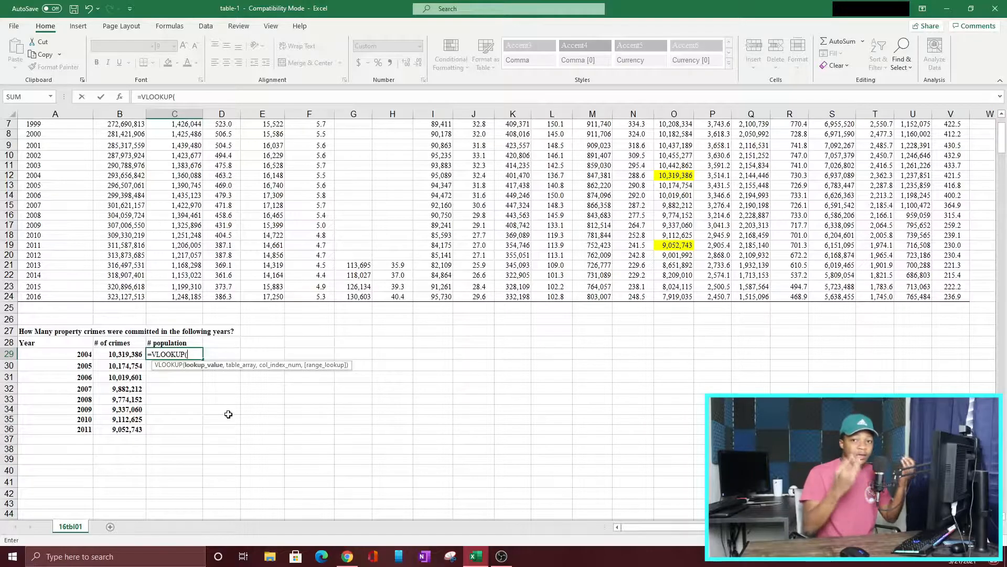
scroll(155, 294, "up", 3)
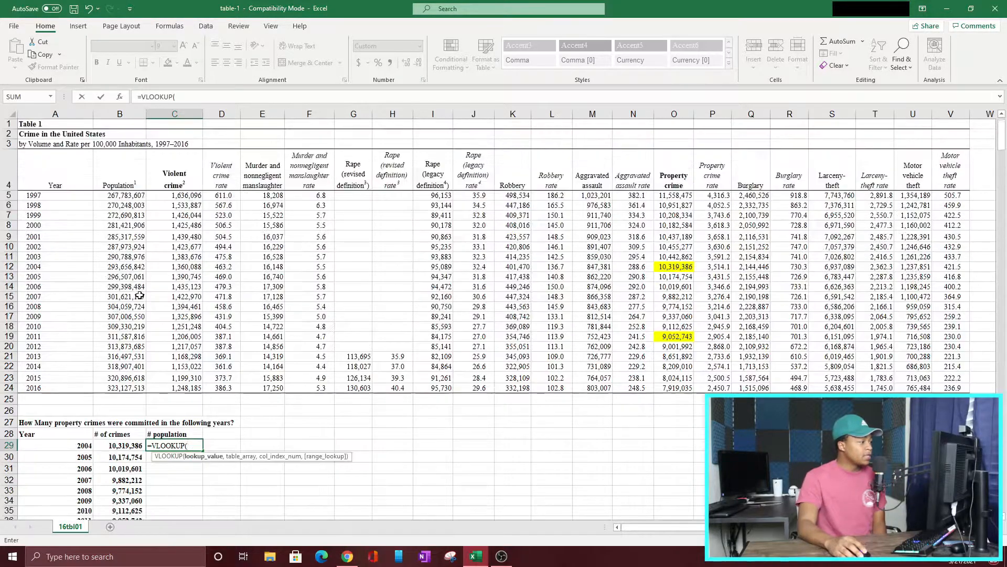
scroll(155, 295, "down", 3)
left_click(74, 324)
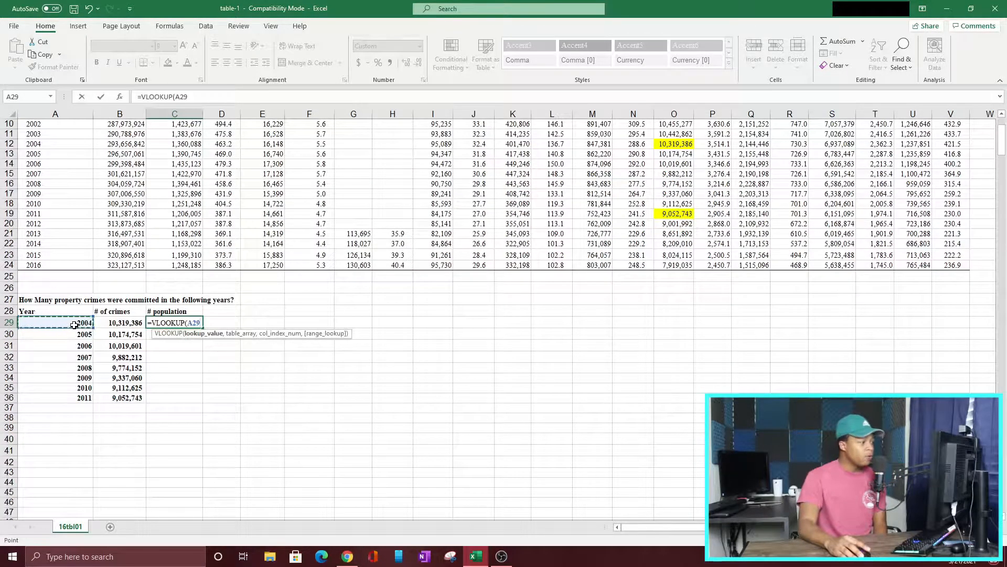
type(",")
Set the population formula's table array to the whole crime table as the absolute range $A$4:$V$24.
scroll(74, 325, "up", 3)
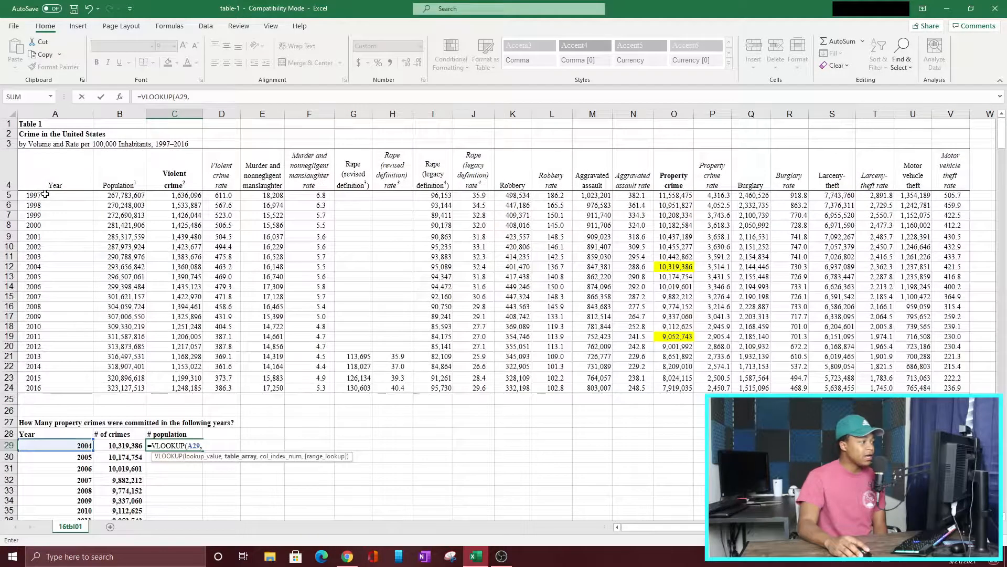
left_click(44, 180)
key("ctrl+shift+Right")
key("ctrl+shift+Down")
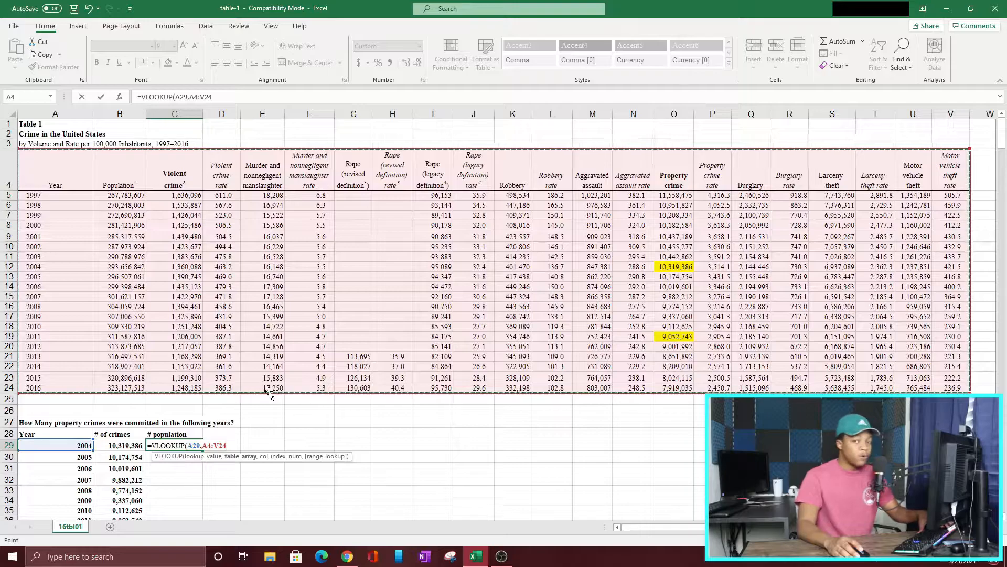
key("F4")
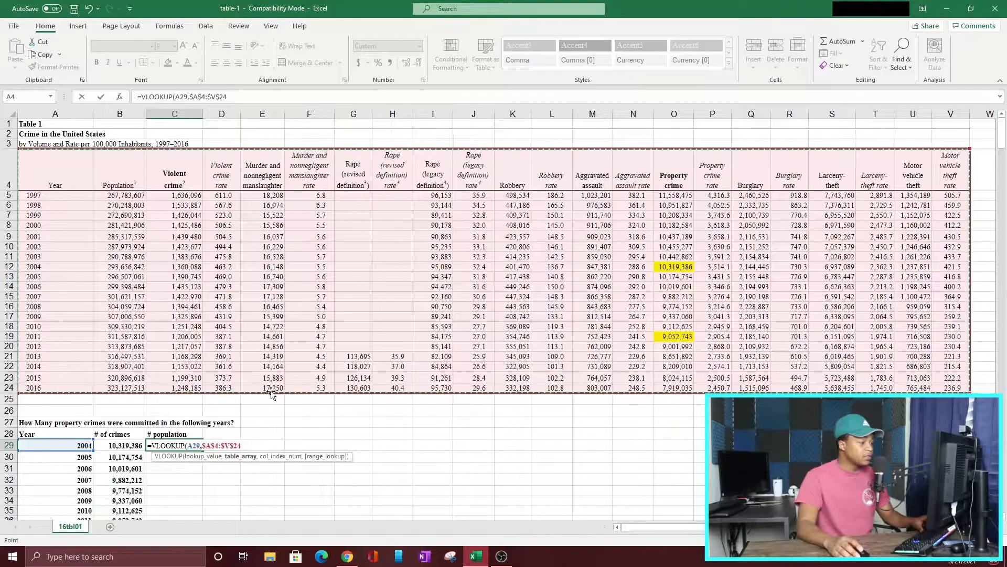
Complete the population VLOOKUP with column index 2 and FALSE for an exact match.
type(",2")
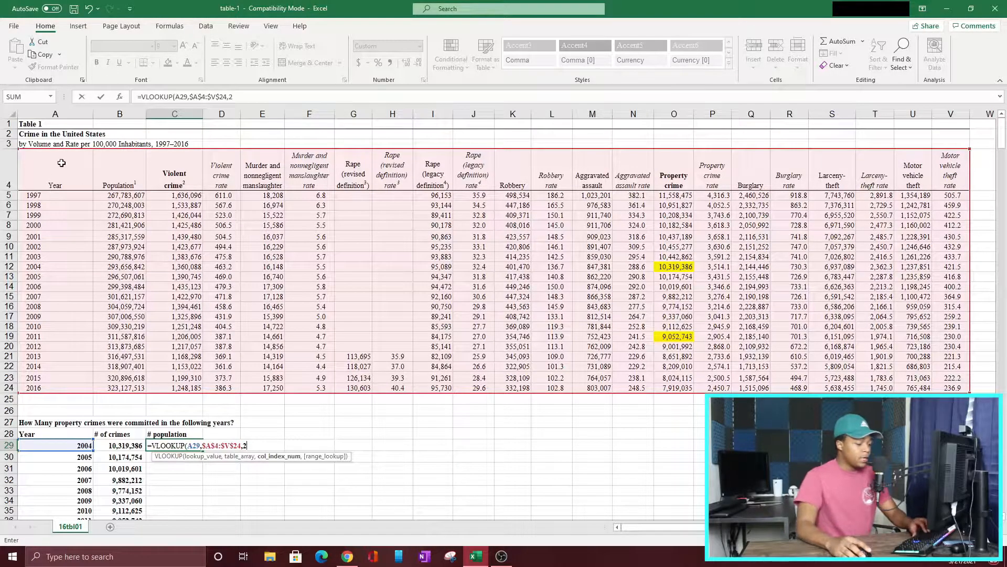
type(",")
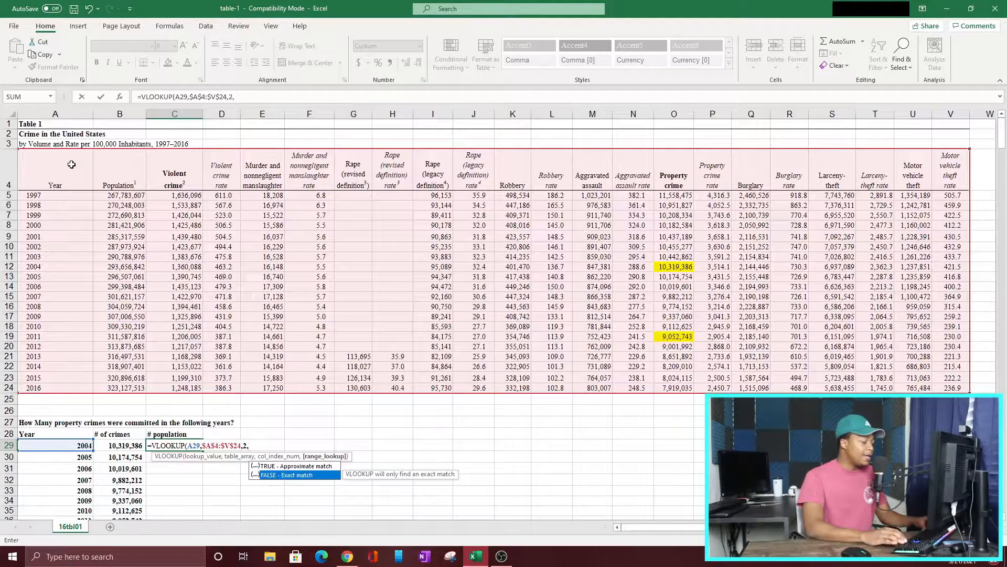
key("Tab")
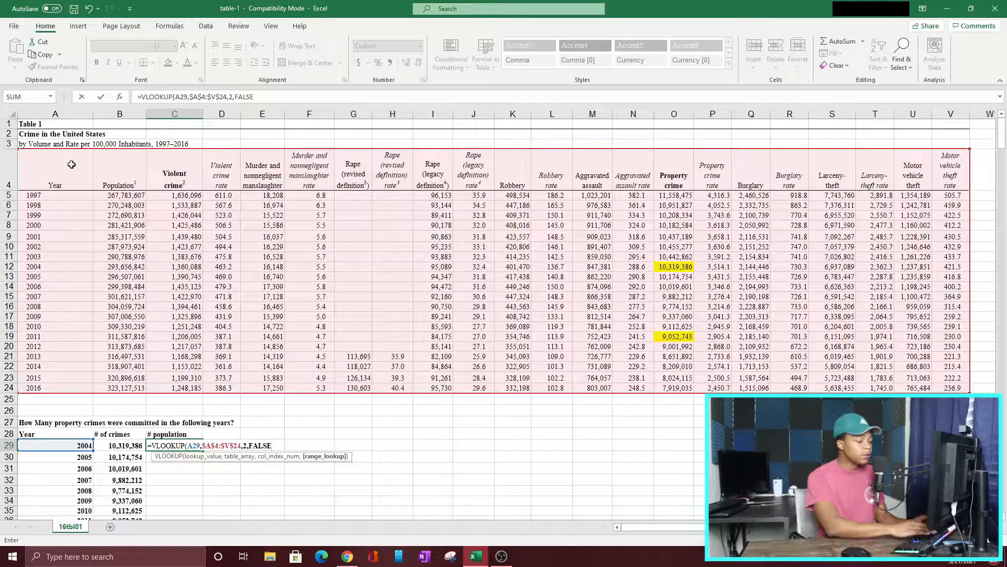
type(")")
key("Return")
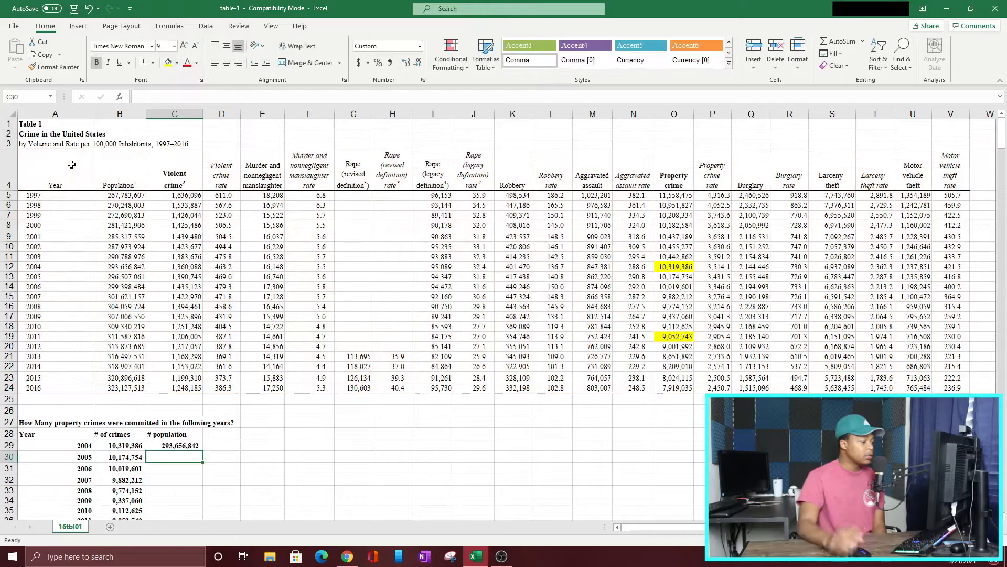
Copy the 2004 population formula down the # population column through 2011.
scroll(184, 357, "down", 2)
left_click(184, 356)
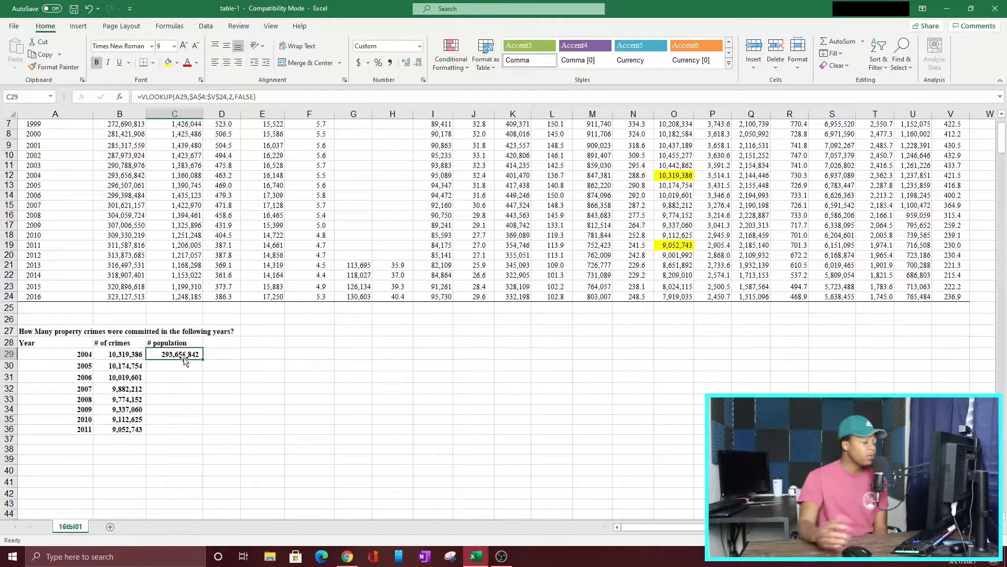
left_click_drag(202, 360, 210, 433)
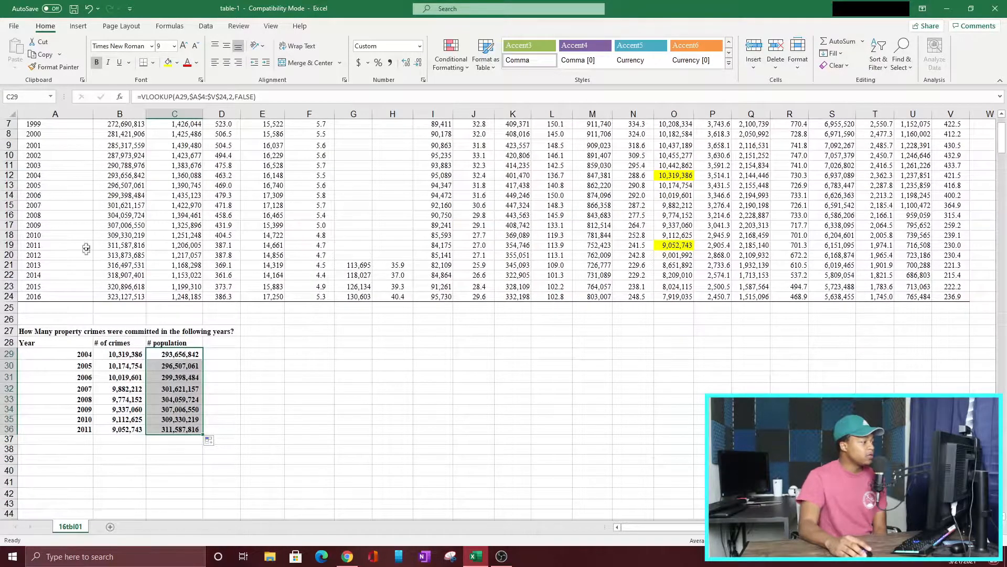
Trace the 2004 row to its Population value in the crime table and fill that cell with yellow.
left_click_drag(29, 175, 126, 168)
left_click(127, 175)
left_click(167, 62)
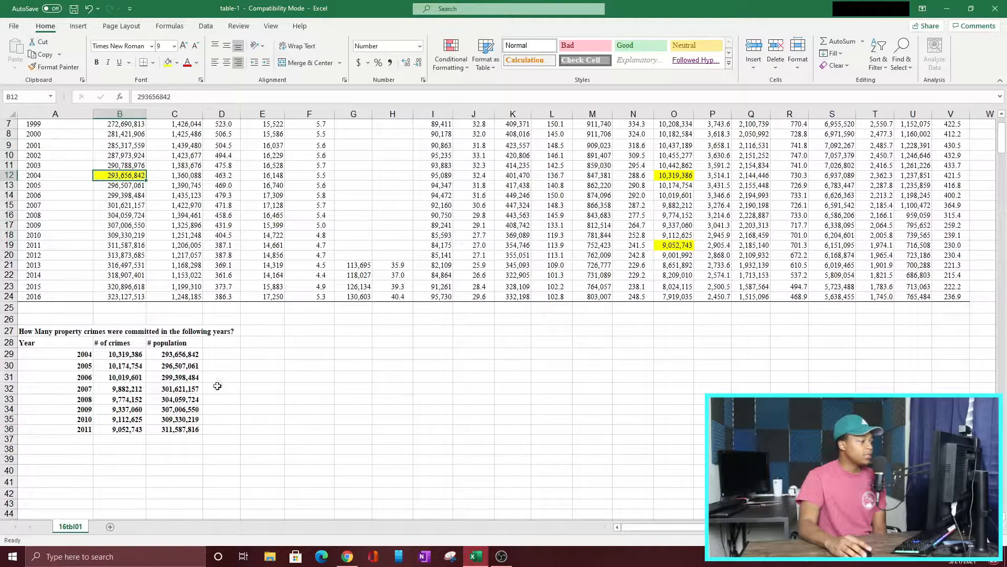
Open the # population formula for 2004 in C29 to review its lookup value, table range, column index and match type.
left_click(175, 354)
scroll(324, 273, "up", 1)
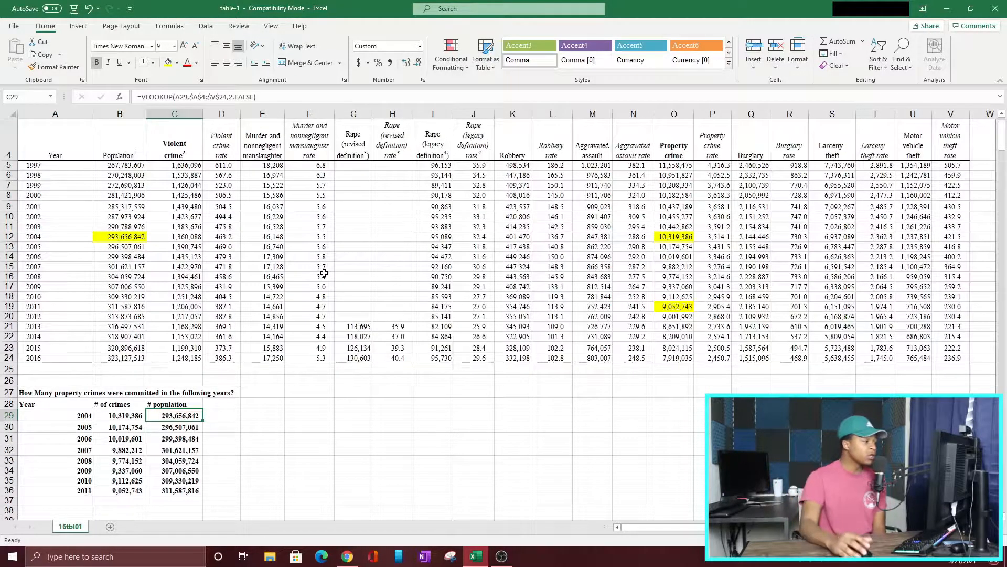
left_click(288, 91)
scroll(379, 240, "up", 1)
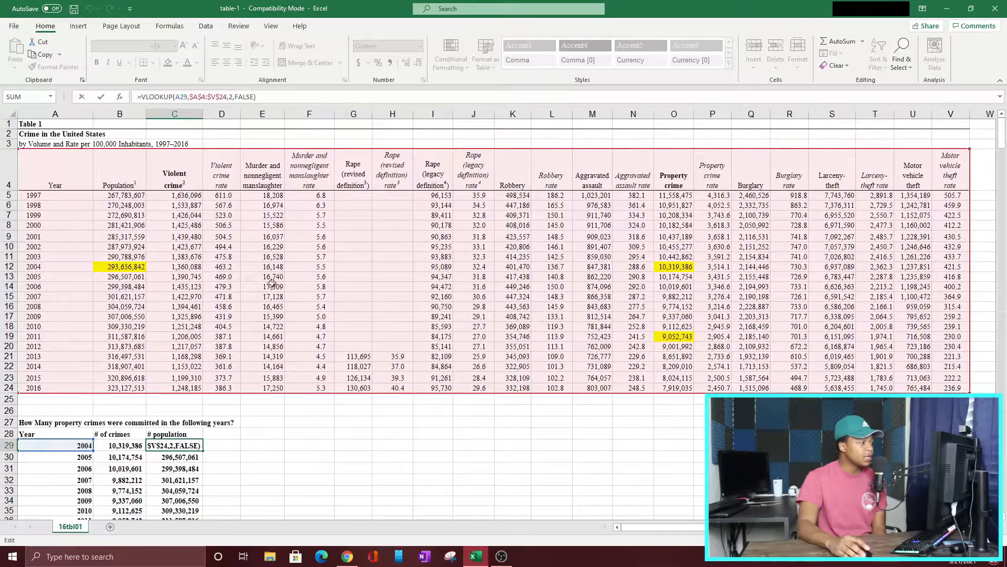